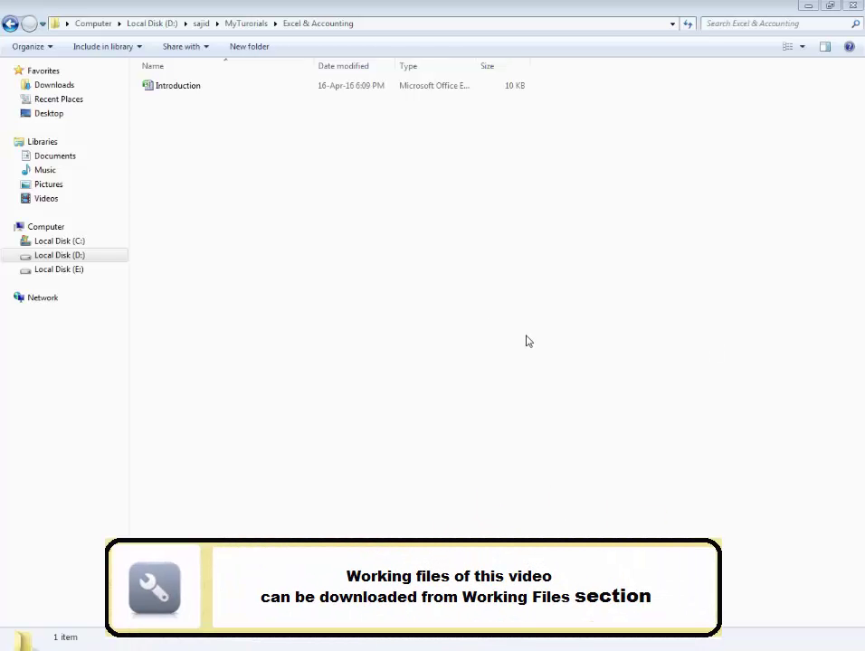
Create a new Excel worksheet file named Simple Calculations in the Excel & Accounting folder and open it.
right_click(219, 142)
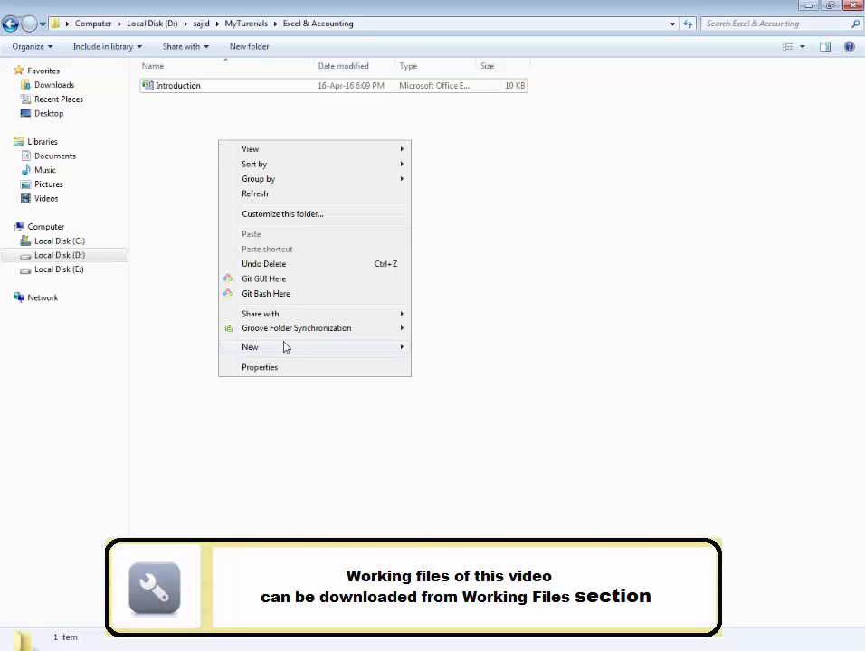
mouse_move(283, 346)
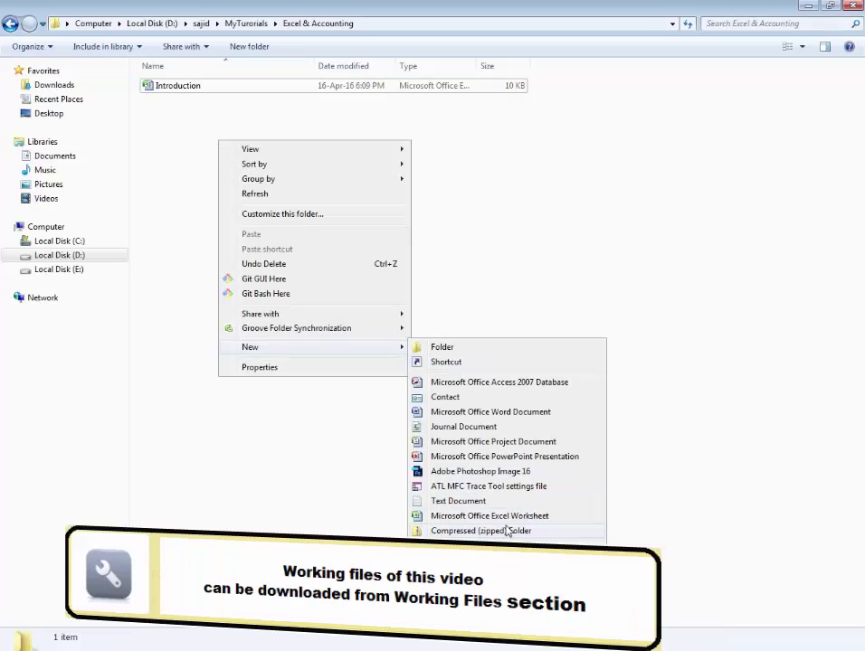
click(512, 516)
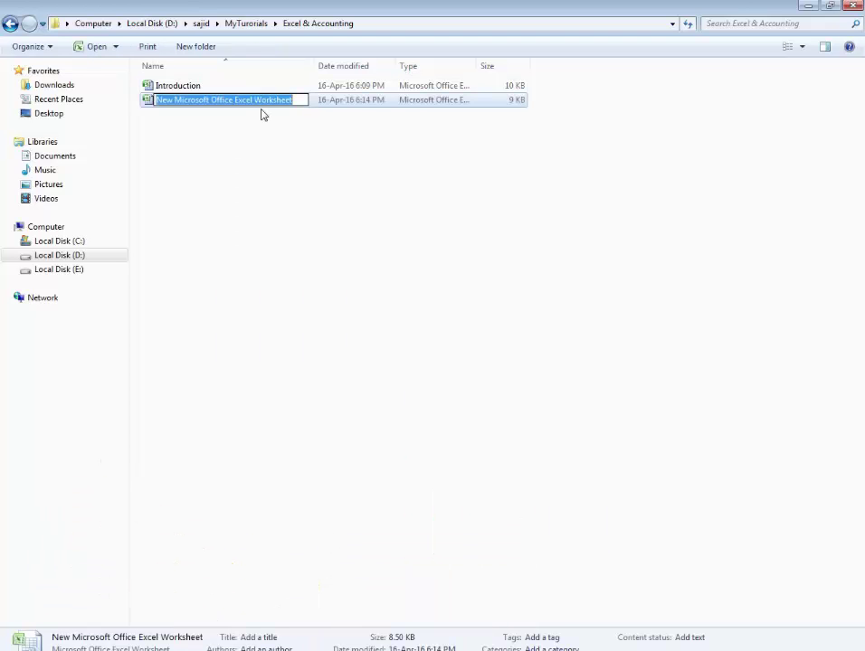
text(Sim)
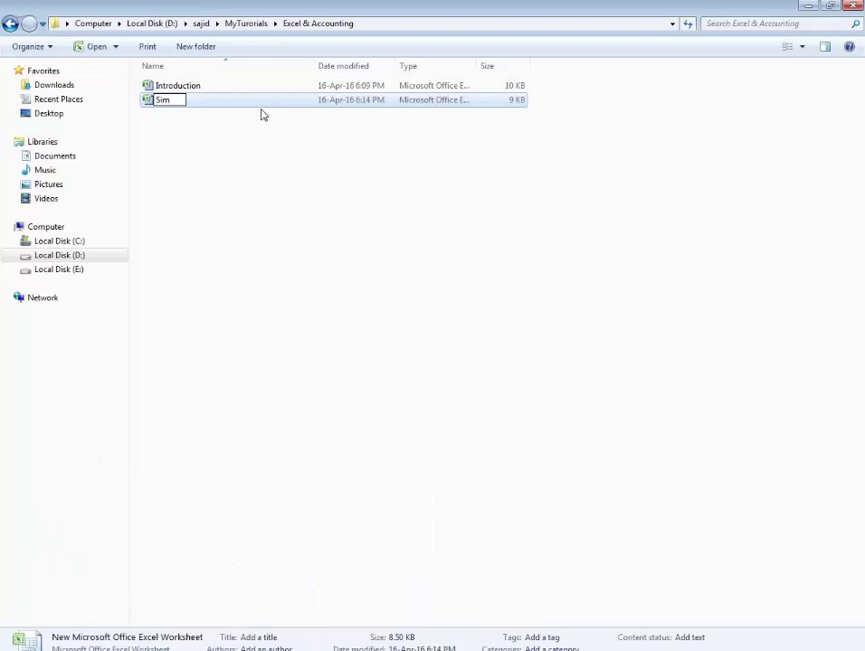
text(ple Calculations)
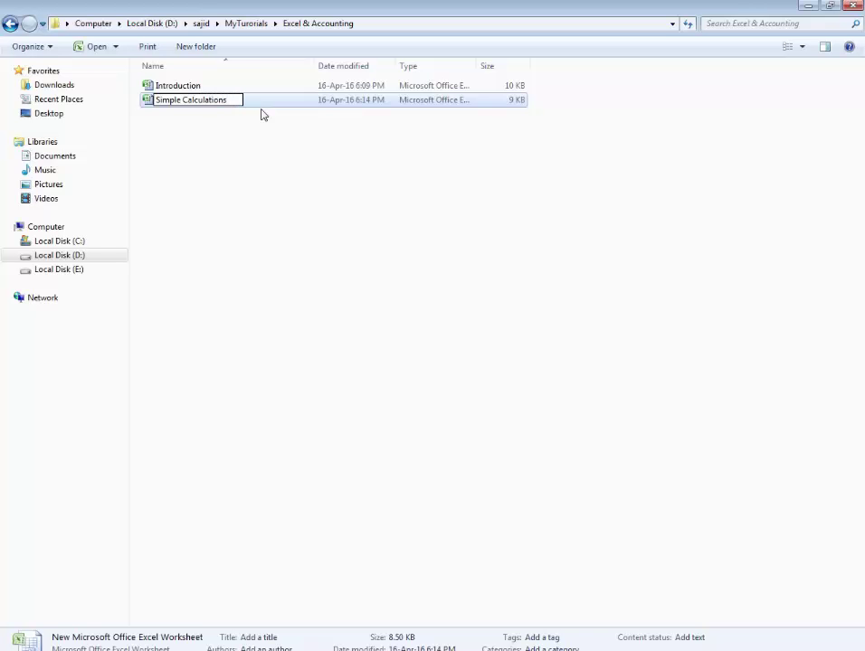
key(Return)
double_click(262, 102)
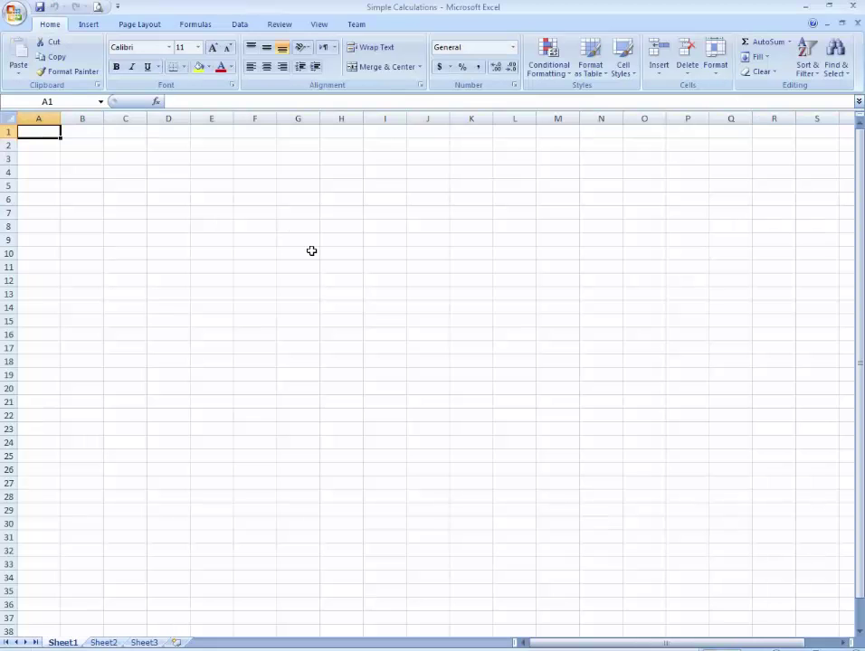
Enter the column heading S No in cell C3.
click(205, 187)
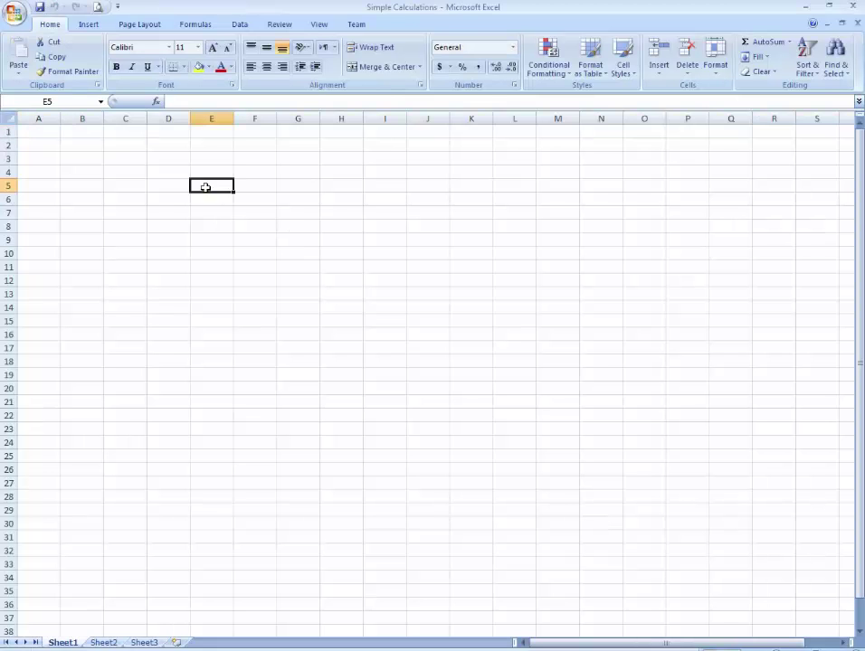
key(Left)
key(Up)
key(Up)
key(Left)
key(Left)
key(Right)
text(S/)
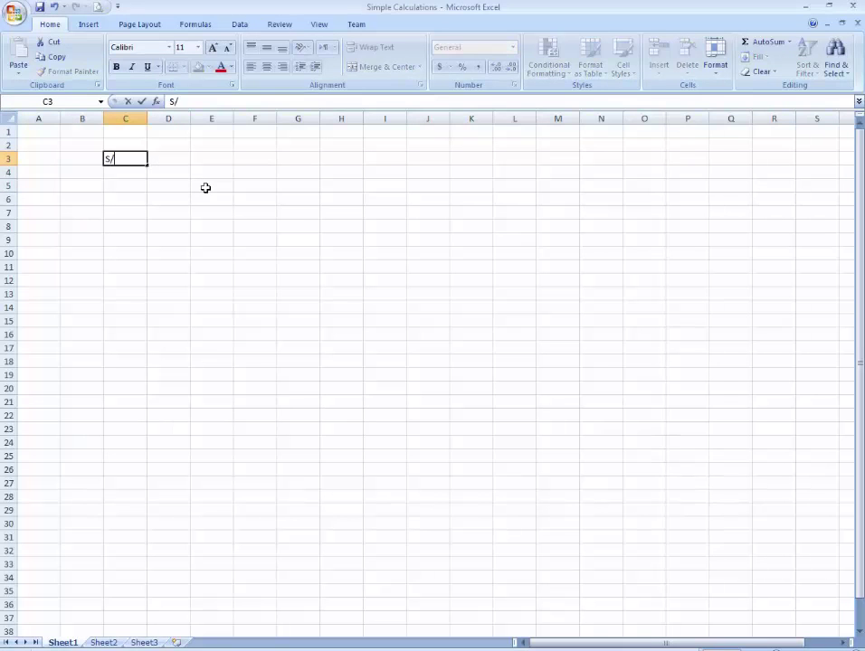
key(BackSpace)
key(BackSpace)
key(Return)
key(Up)
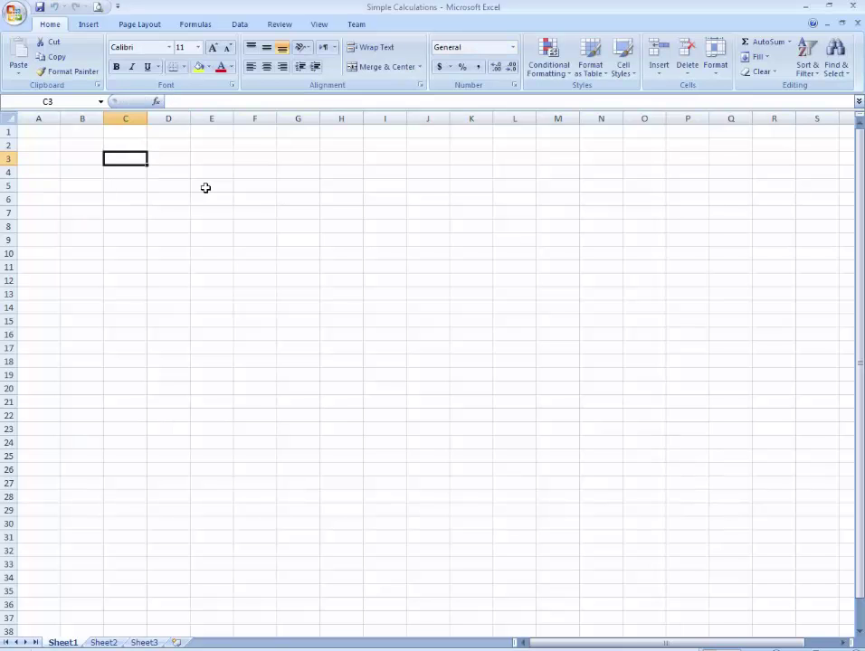
key(Return)
key(Up)
text(S No)
key(Return)
Enter Name as the heading in cell D3.
key(Up)
key(Right)
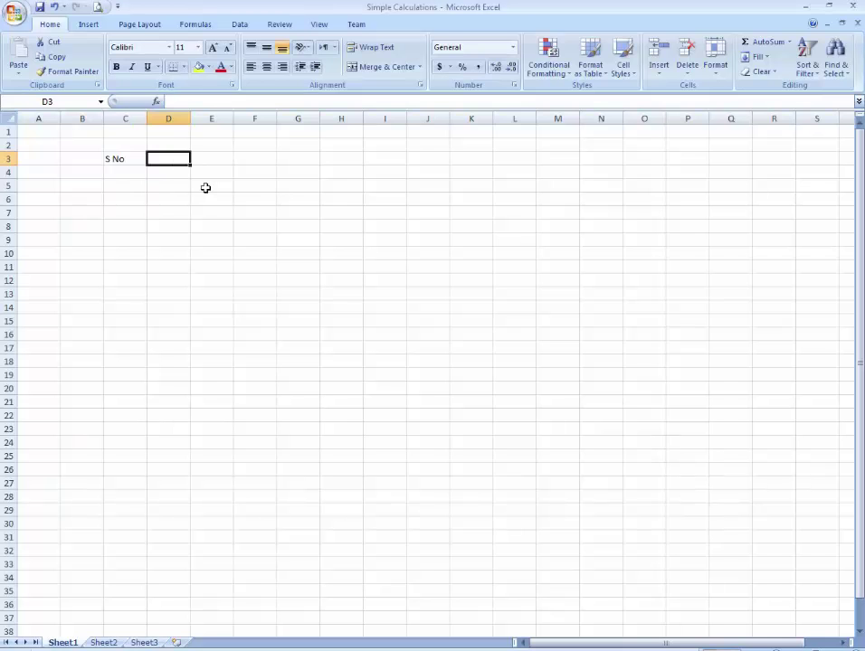
text(Name)
key(ctrl+Return)
key(Right)
key(Left)
key(Right)
key(Left)
key(Right)
key(Left)
key(Right)
key(Left)
Extend the heading in cell D3 to Name of Products and fit column D's width to it.
click(179, 159)
double_click(178, 159)
text(of)
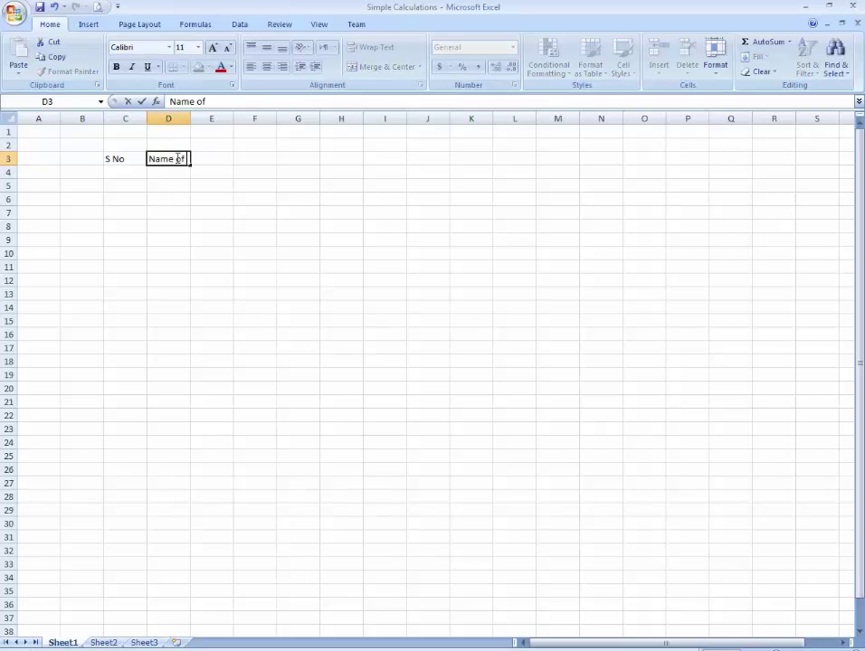
text( Products)
key(Return)
key(Right)
key(Up)
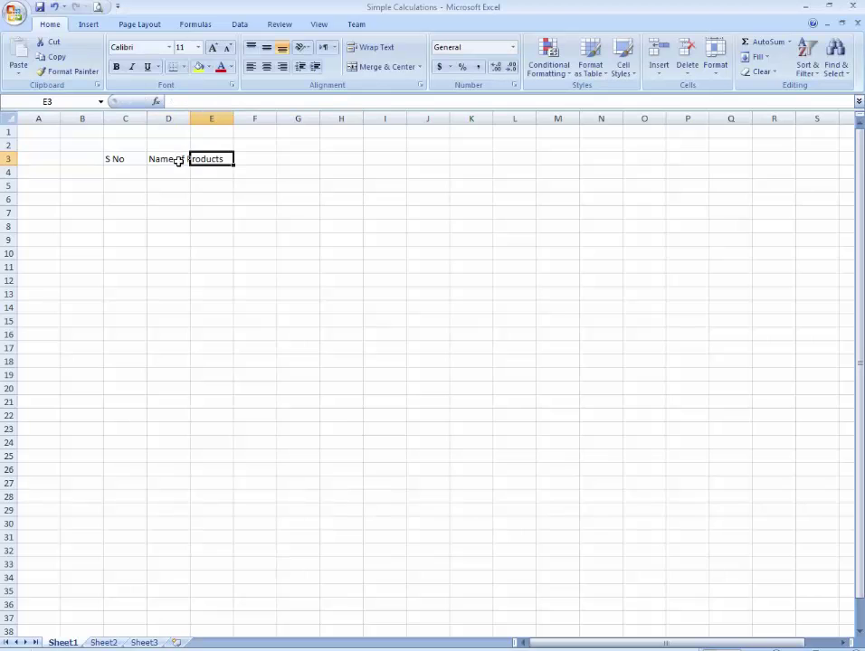
double_click(190, 119)
Enter the headings Qty, UOM, Rate and Amount in cells E3 to H3.
key(Left)
key(Right)
text(Qty)
key(BackSpace)
key(BackSpace)
key(BackSpace)
text(Qty)
key(Tab)
text(UOM)
key(Tab)
text(Rate)
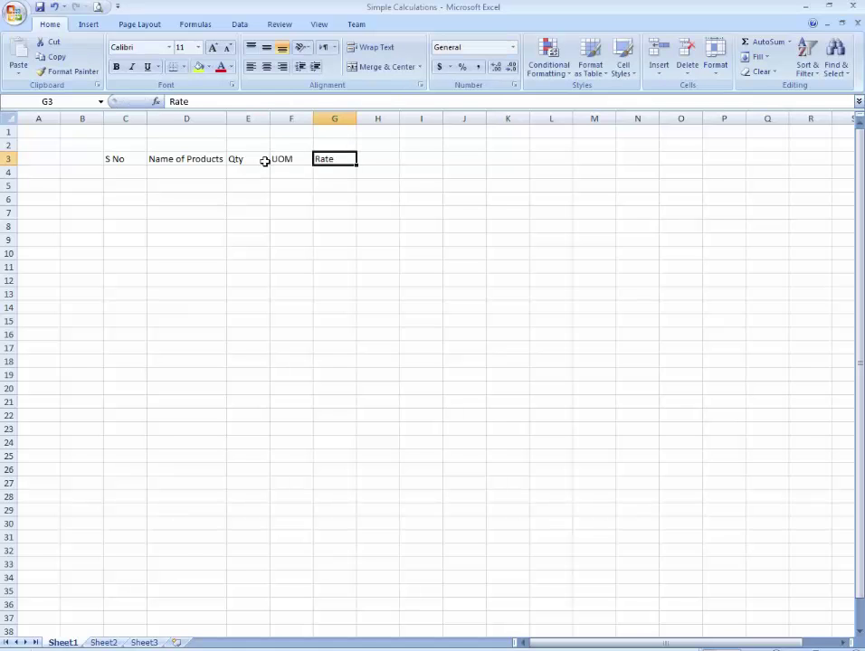
key(Tab)
text(Amount)
key(ctrl+Return)
Enter the serial numbers 1 and 2 in cells C4 and C5 under S No.
key(Left)
key(Left)
key(Left)
key(Left)
key(Left)
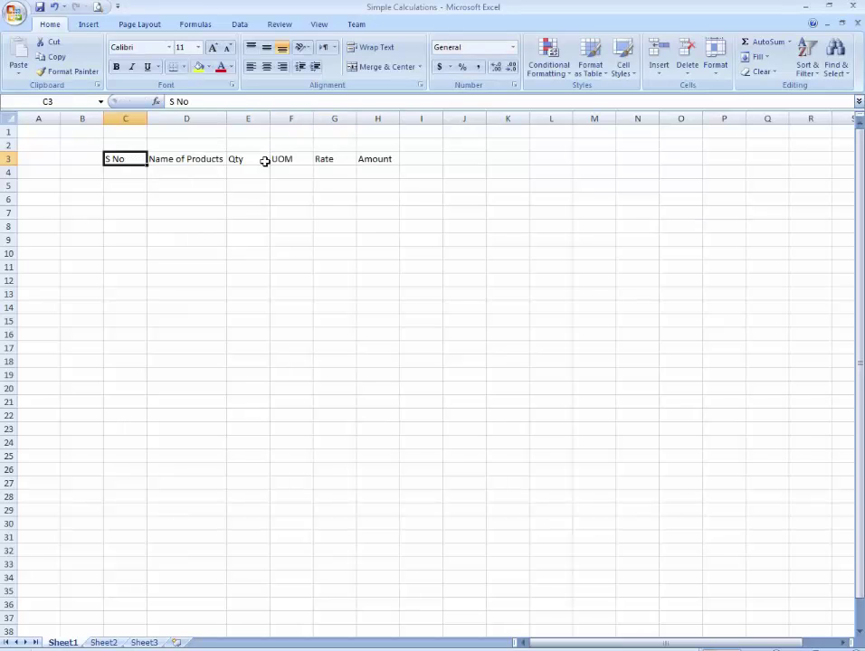
key(Down)
key(Up)
key(Up)
key(Right)
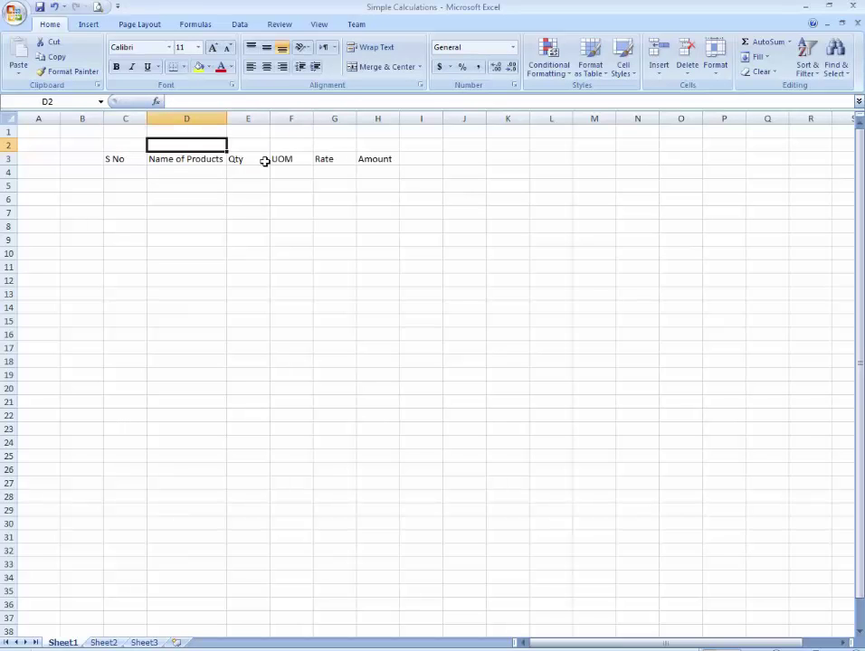
key(Left)
key(Down)
key(Down)
text(1)
key(Return)
text(2)
key(Return)
Fill the serial number series from C4:C5 down to 16 in cell C19.
key(Up)
key(Up)
key(shift+Down)
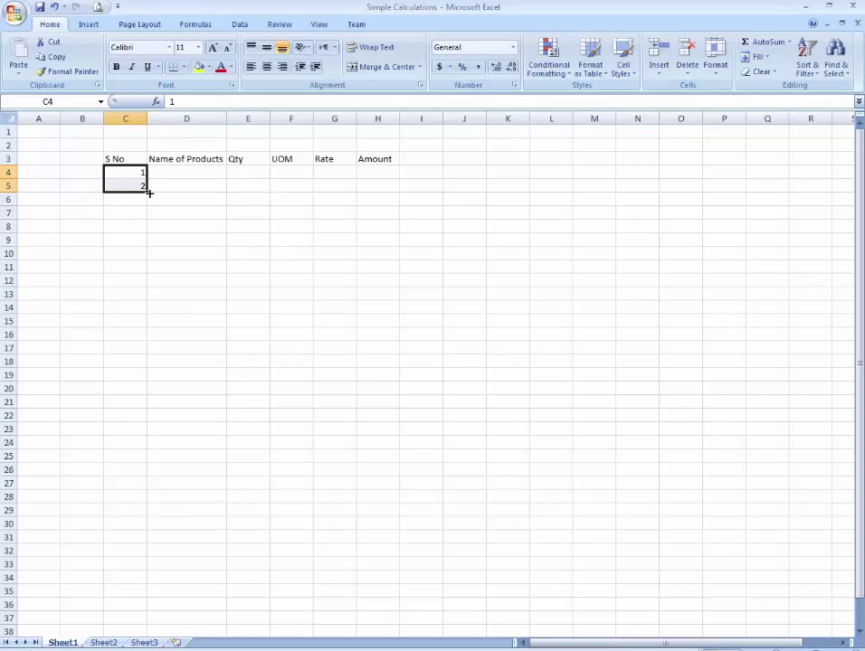
drag(149, 193, 150, 376)
click(173, 361)
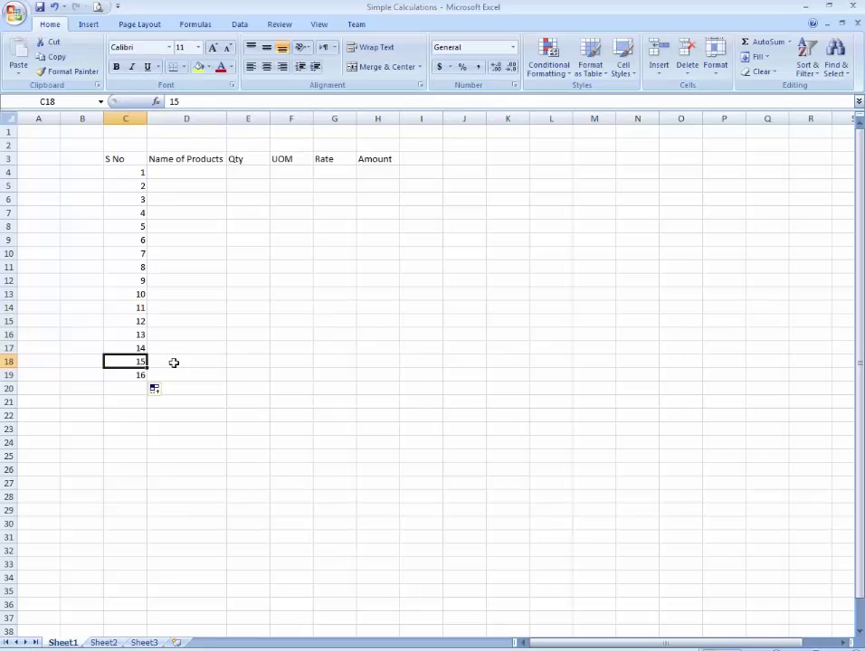
Enter Abc as the first product name in cell D4.
key(ctrl+Up)
key(Down)
key(Left)
key(Right)
key(Left)
key(Right)
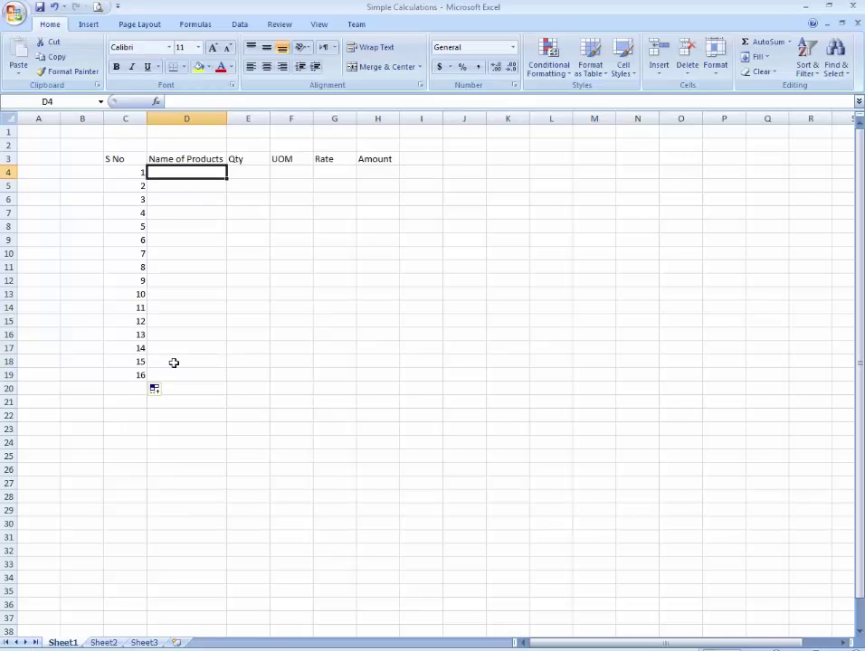
text(Appl)
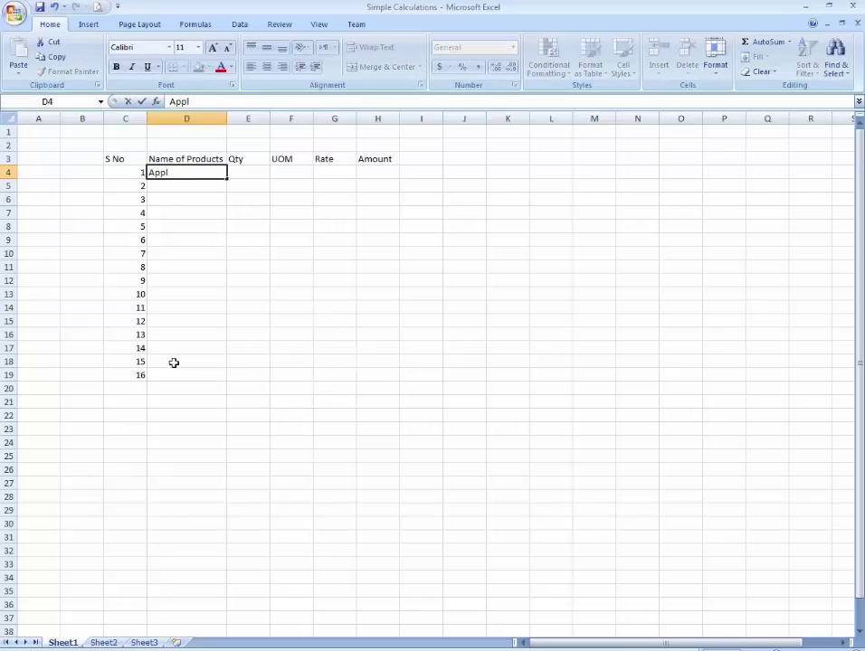
key(BackSpace)
key(BackSpace)
key(BackSpace)
key(Return)
key(Up)
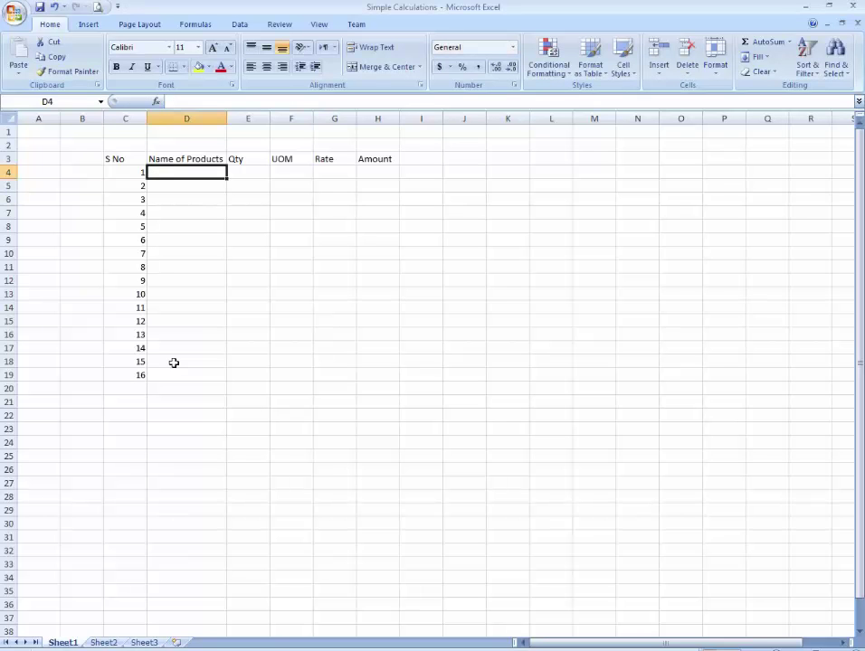
text(Abc)
key(Return)
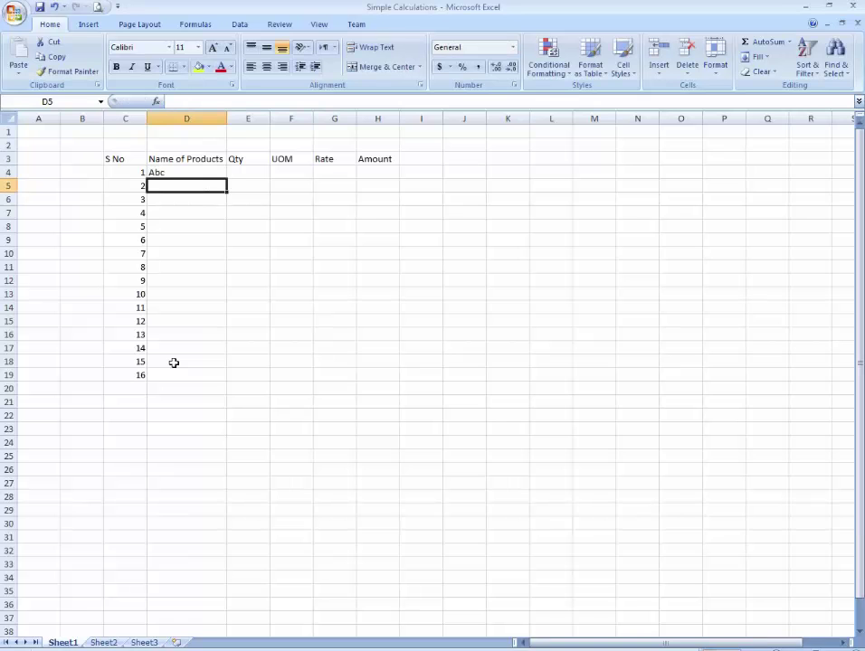
Enter the product names def, ghi, jkl and mno in cells D5 to D8.
text(def)
key(Return)
text(ghi)
key(Return)
text(jkl)
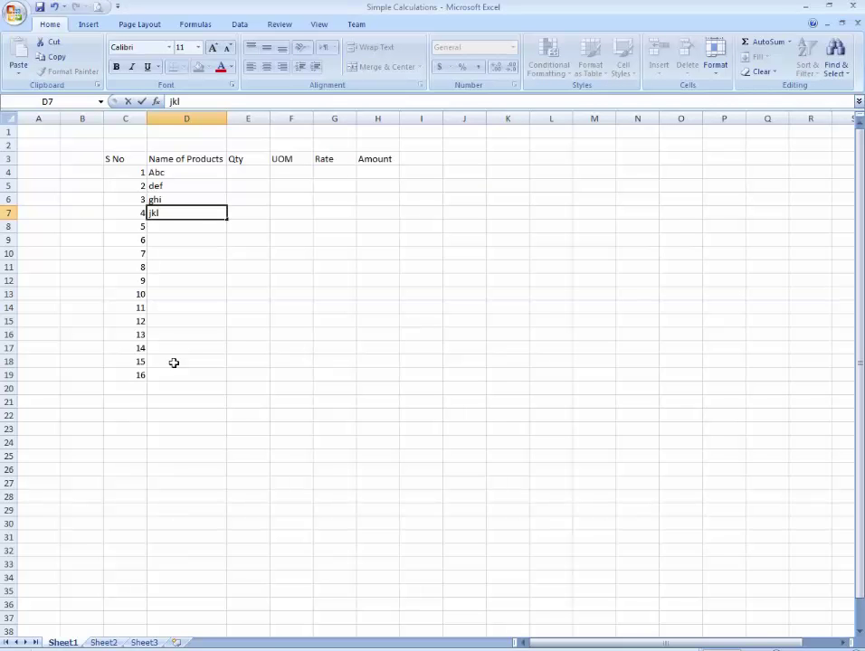
key(Return)
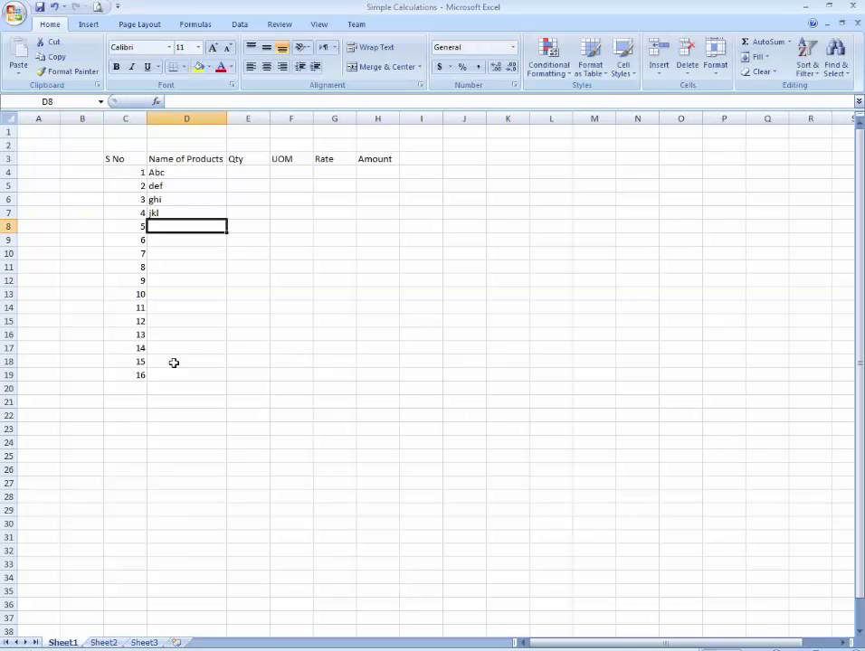
text(mno)
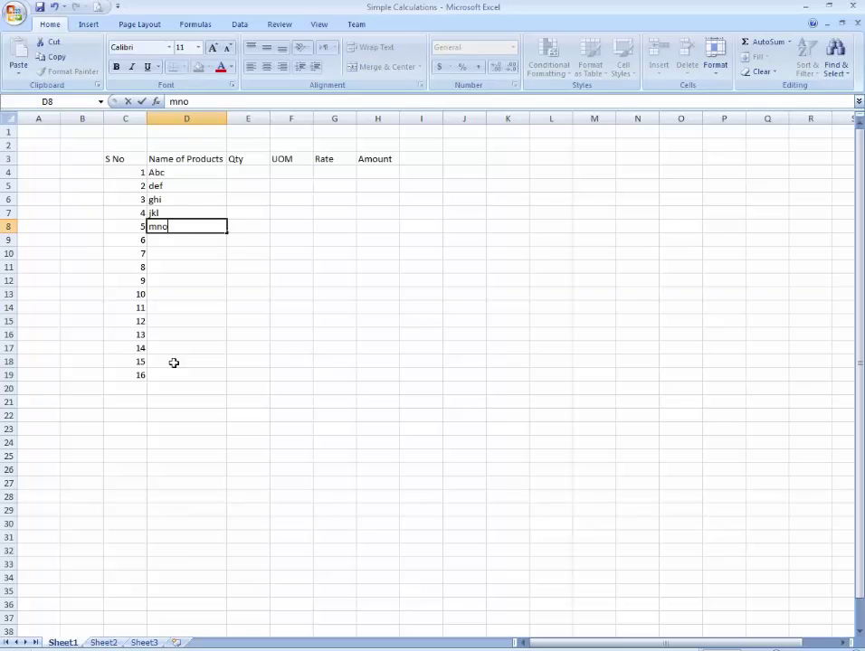
key(Return)
Enter the product names pqr, stu, vwx and yz in cells D9 to D12.
text(pqr)
key(Return)
text(stu)
key(Return)
text(vw)
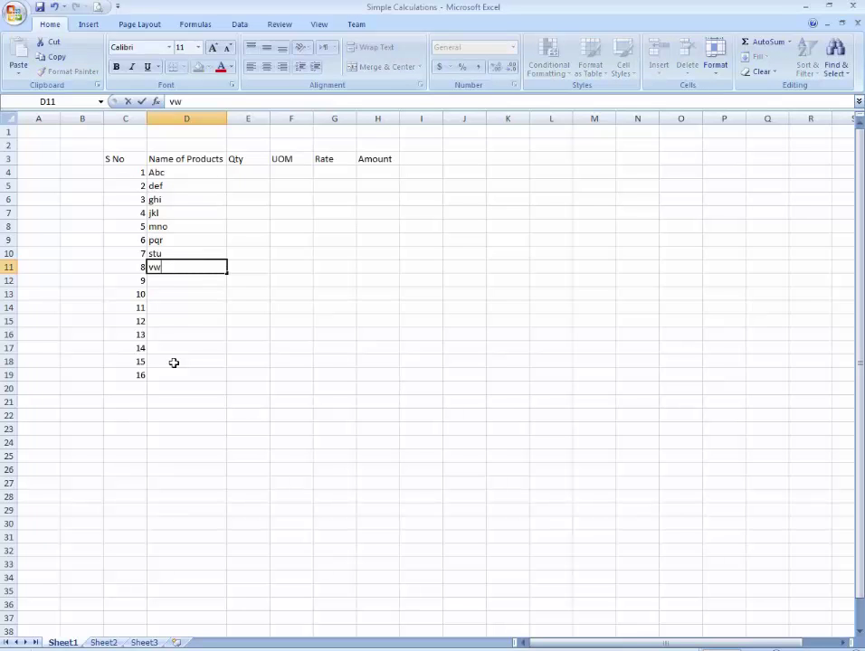
text(x)
key(Return)
text(yz)
key(Return)
Clear the surplus serial numbers 10 to 16 from cells C13 to C19.
key(Left)
key(shift+Down)
key(shift+Down)
key(shift+Down)
key(shift+Down)
key(shift+Down)
key(shift+Down)
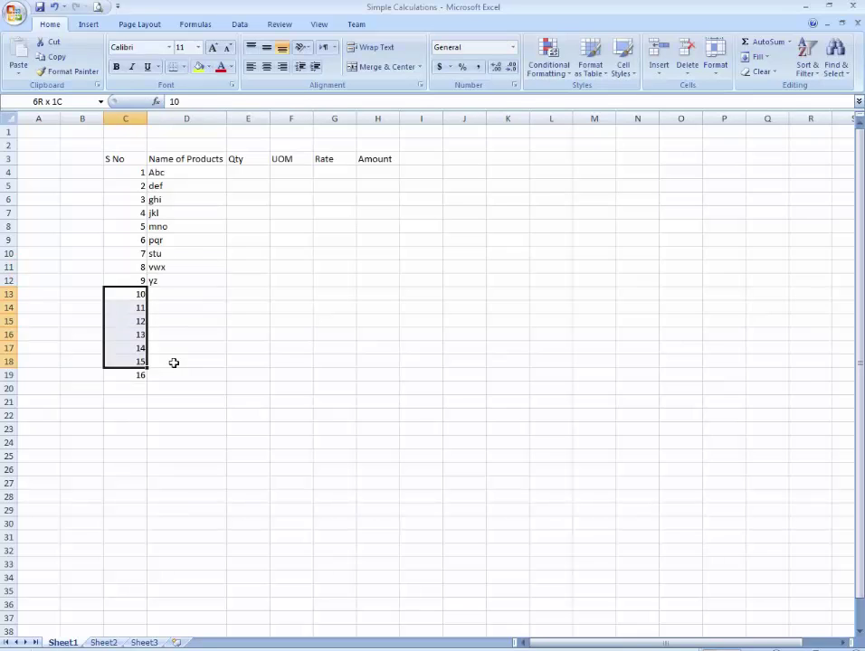
key(Delete)
Enter the quantities 12, 14, 25 and 36 in cells E4 to E7 for the first four products.
key(Right)
key(Right)
key(ctrl+Up)
key(Down)
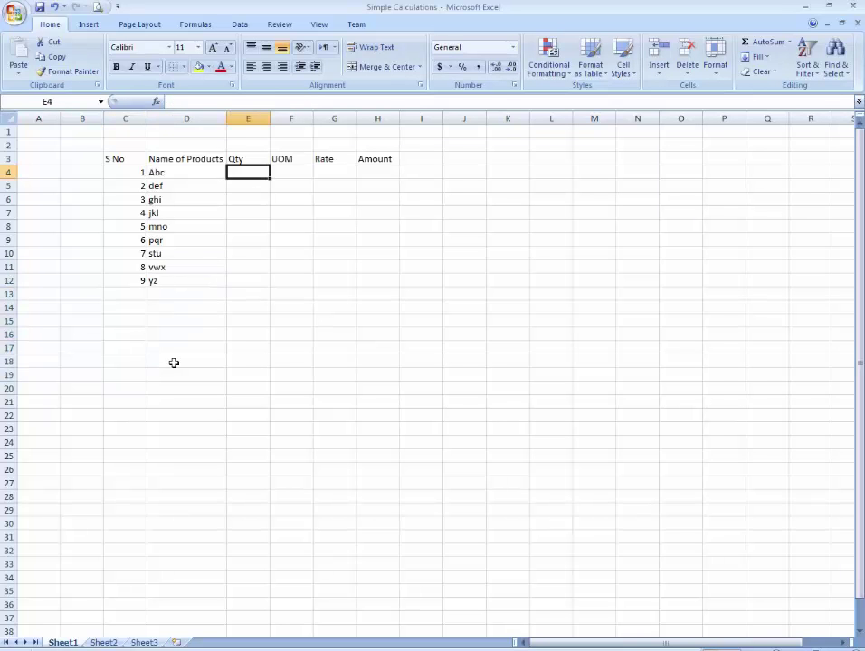
key(Left)
key(Right)
text(12)
key(Return)
text(14)
key(Return)
text(25)
key(Return)
text(36)
key(Return)
Enter the quantities 12, 14, 26, 25 and 124 in cells E8 to E12 for the remaining products.
text(12)
key(Return)
text(14)
key(Return)
text(26)
key(Return)
text(25)
key(Return)
text(124)
key(ctrl+Return)
Enter the units of measure Kg, PKT and CTN in cells F4 to F6.
key(Right)
key(ctrl+Up)
key(Down)
key(Left)
key(Right)
text(Kg)
key(Return)
text(PKT)
key(Return)
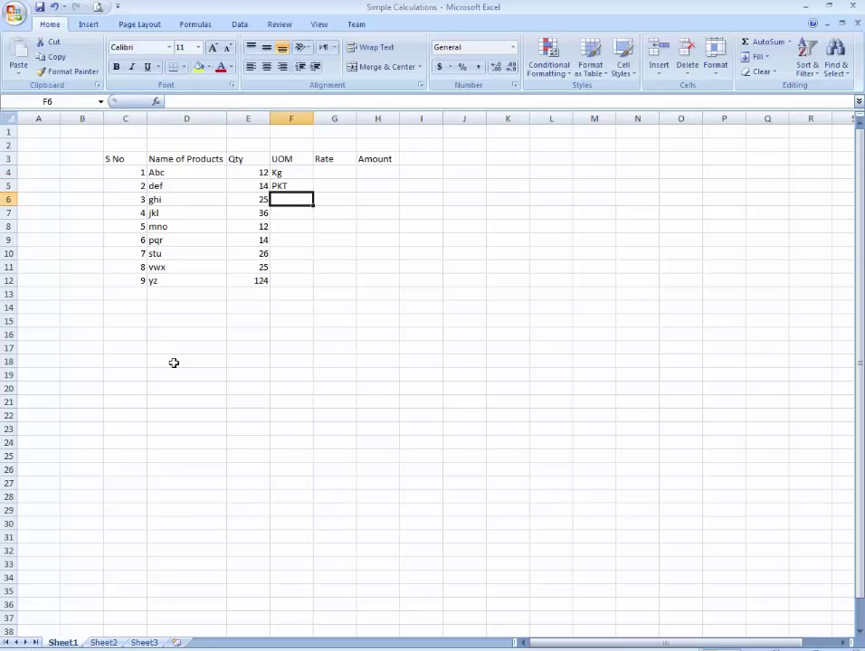
text(CT)
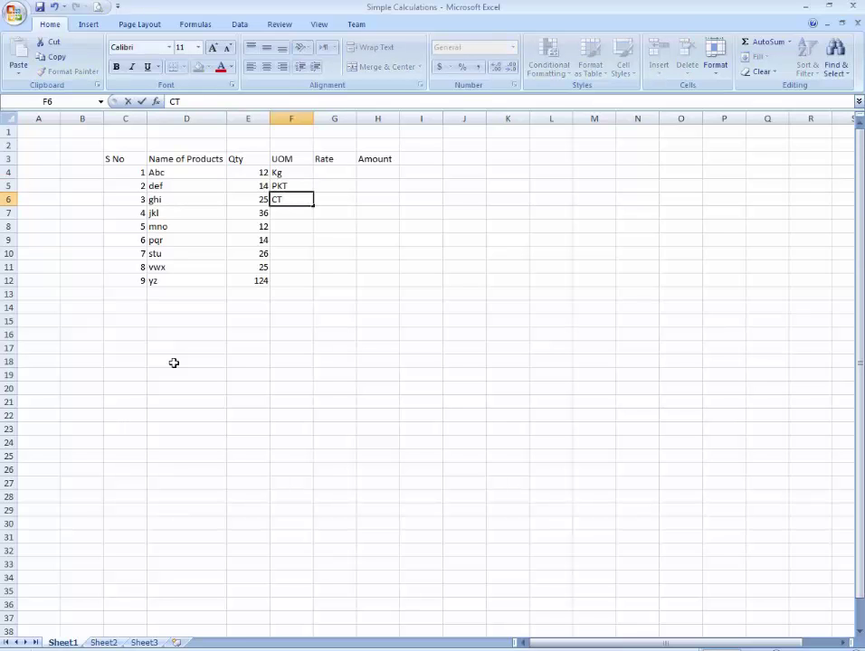
text(N)
key(Return)
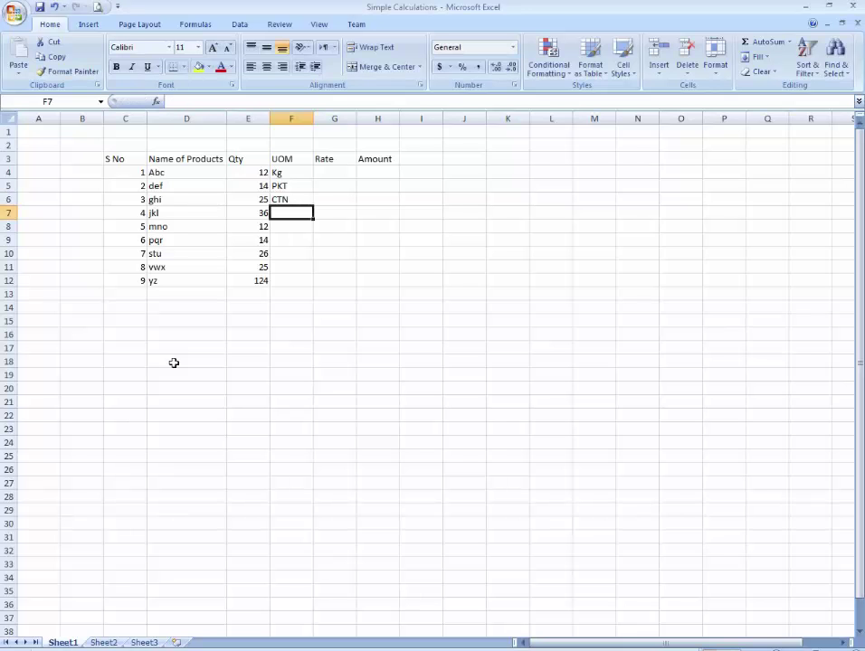
Enter the units of measure Pcs in cell F7 and kg in cell F8.
text(PCs)
key(Return)
key(Up)
key(Down)
text(kg)
key(Up)
text(Pcs)
key(Return)
Enter the unit PKT in cell F9 and fill it down through cell F12.
key(Down)
key(Up)
key(Down)
key(Down)
key(Up)
key(Up)
key(Down)
key(Down)
key(Up)
text(PKT)
key(ctrl+Return)
key(shift+Down)
key(shift+Down)
key(shift+Down)
key(ctrl+d)
Enter the rates 450, 1300, 2500 and 3510 in cells G4 to G7 for the first four products.
key(Up)
key(Up)
key(Up)
key(Up)
key(Up)
key(Up)
key(Right)
key(Down)
key(Left)
key(Left)
key(Right)
key(Right)
text(450)
key(Return)
text(1300)
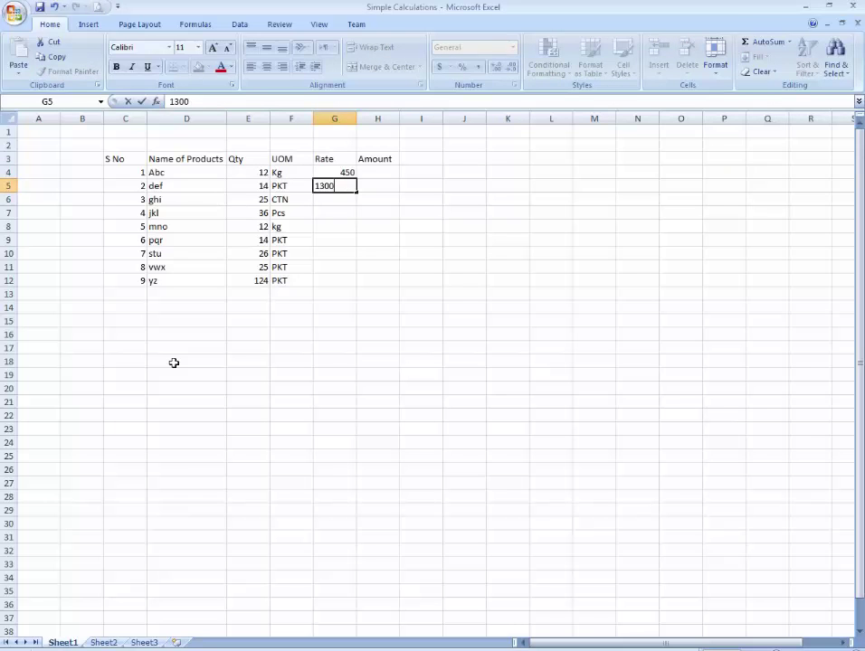
key(Return)
text(2500)
key(Return)
text(3510)
key(Return)
Enter the rates 1250, 1250, 256, 152 and 1422 in cells G8 to G12 for the remaining products.
text(1250)
key(Return)
text(1250)
key(Return)
text(256)
key(Return)
text(152)
key(Return)
text(1422)
key(ctrl+Return)
key(Right)
key(ctrl+Up)
key(Down)
key(Left)
key(Right)
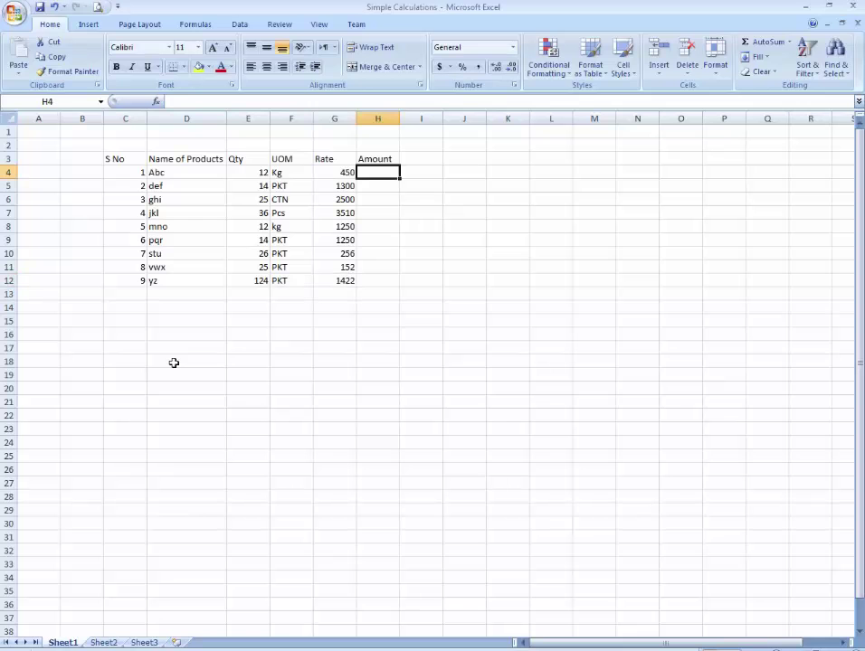
key(Up)
key(Up)
key(Left)
key(Left)
key(Left)
key(Left)
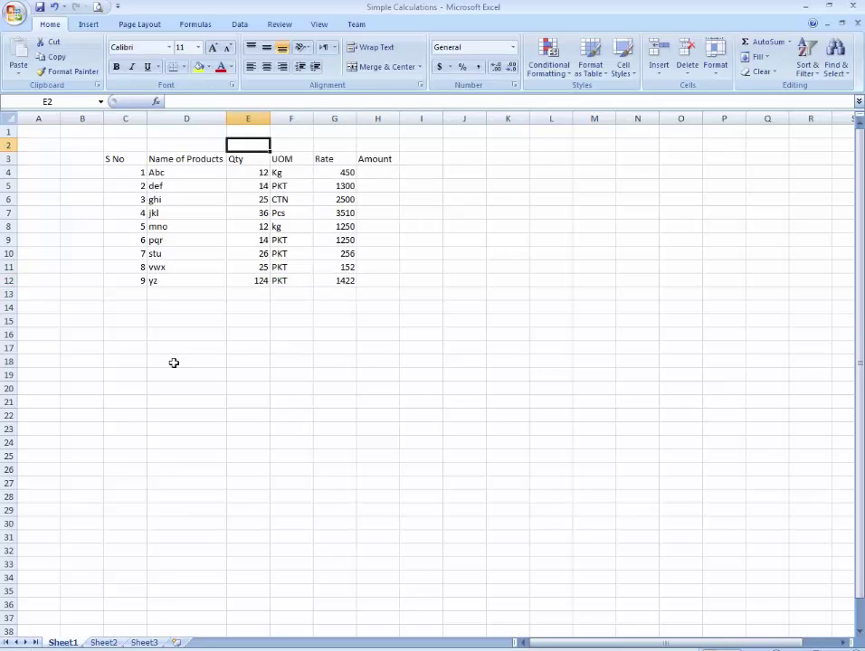
text(DSRT)
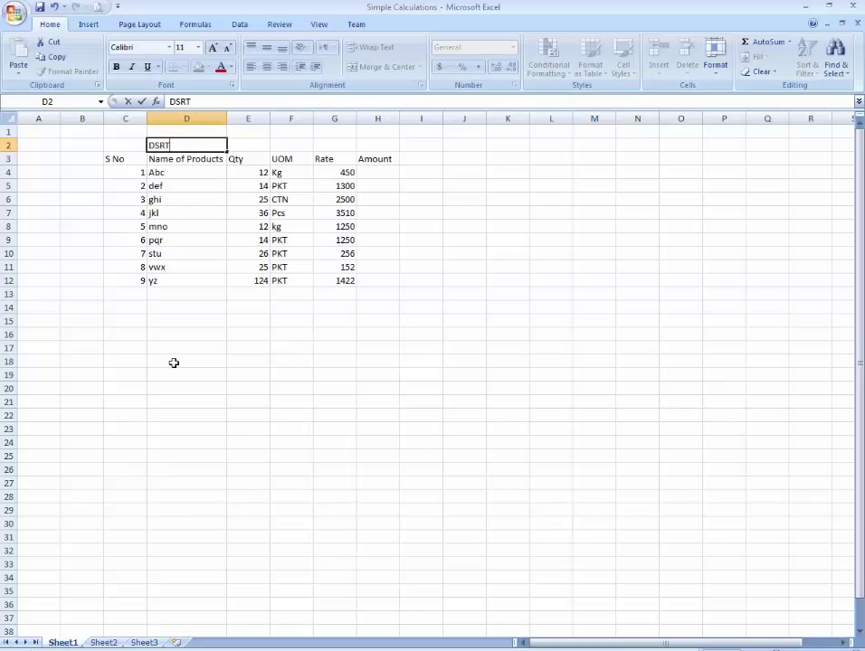
key(Escape)
key(Down)
key(Up)
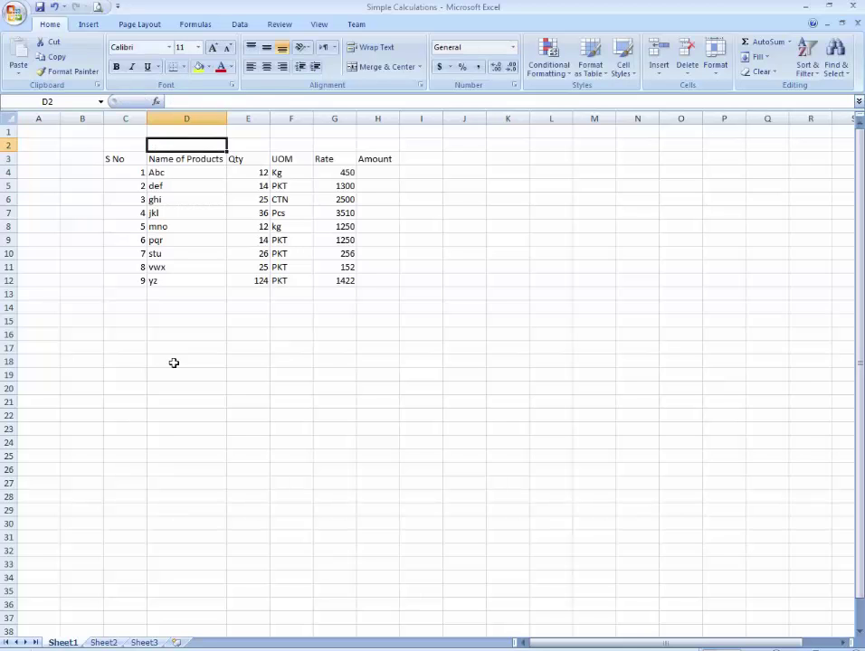
key(Right)
key(Left)
Enter the table title DSR in cell D2 above the column headings.
text(DS)
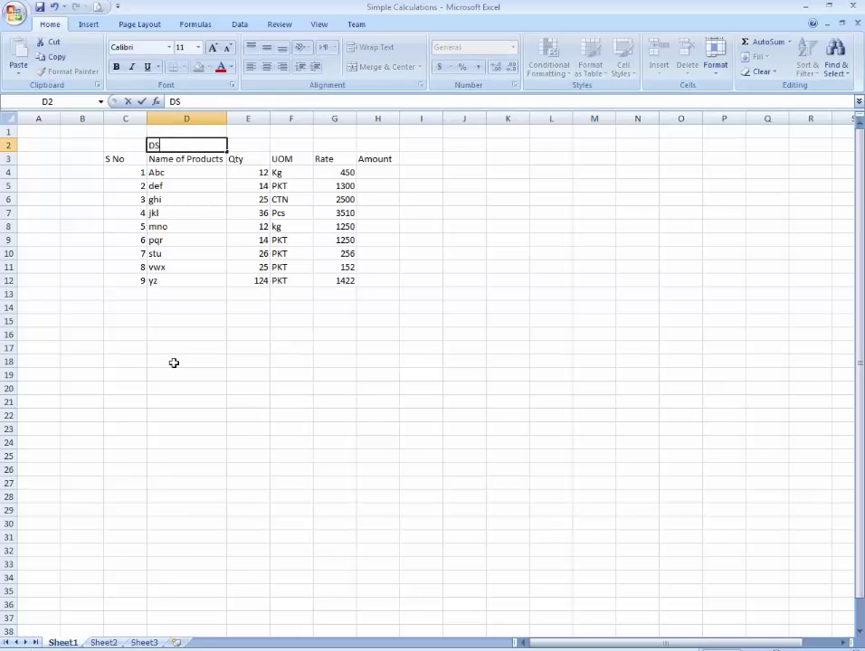
text(R)
key(Return)
Merge and center the DSR title across cells C2 to H2 and make it bold.
key(Up)
key(Left)
key(shift+Right)
key(shift+Right)
key(shift+Right)
key(shift+Right)
key(shift+Right)
click(393, 68)
key(ctrl+b)
Enter the formula =SUM(E4*G4) in cell H4 to multiply the first product's quantity by its rate.
key(Down)
key(Down)
key(Right)
key(Right)
key(Right)
key(Right)
key(Right)
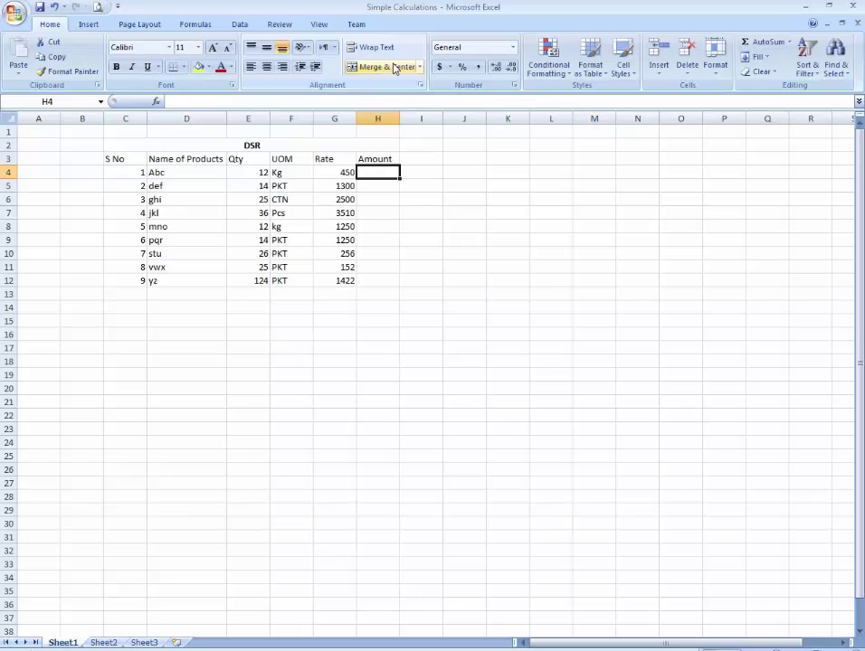
text(=sum()
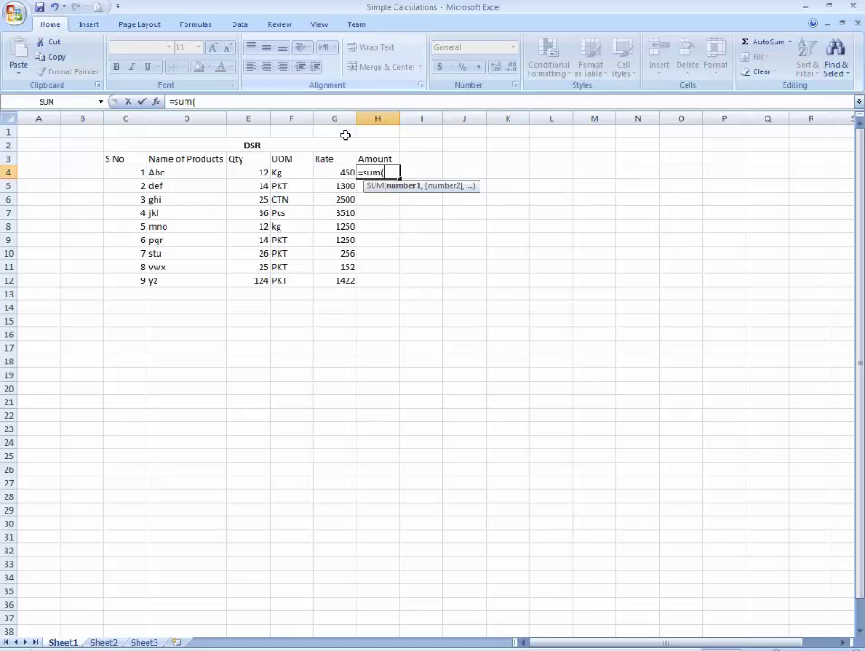
click(261, 172)
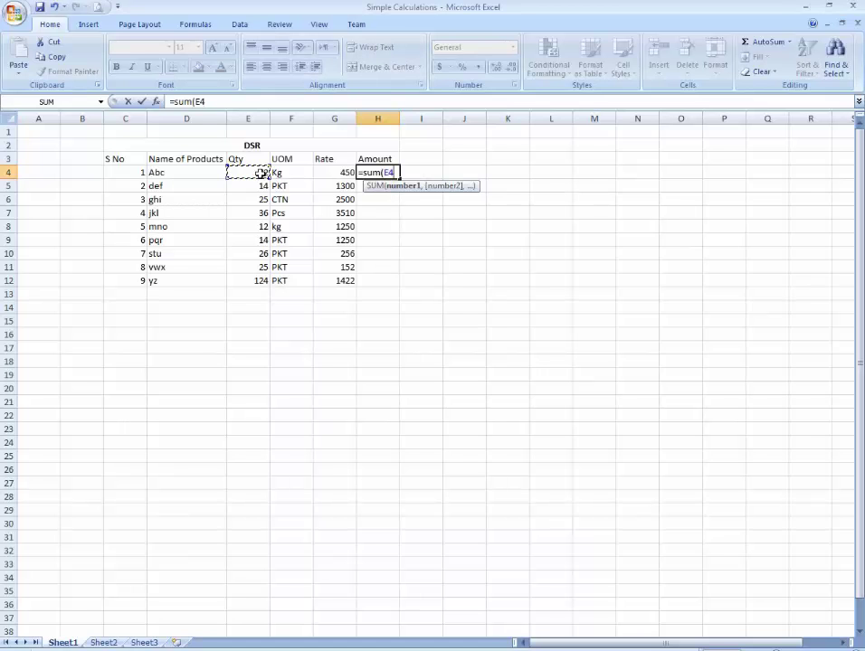
text(*)
click(337, 172)
key(Return)
key(Up)
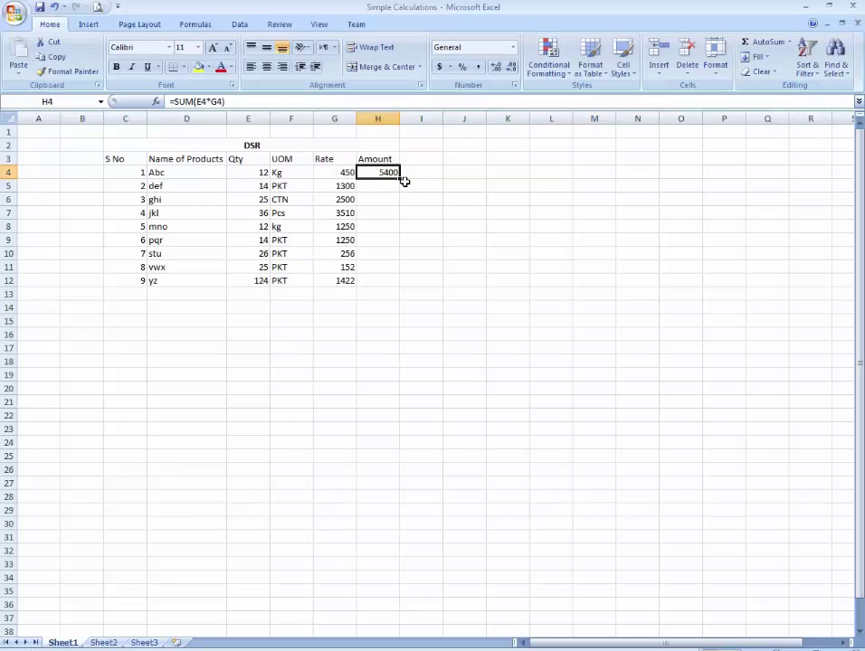
Fill the amount formula from H4 down through H12 and undo the fill.
key(Return)
key(Up)
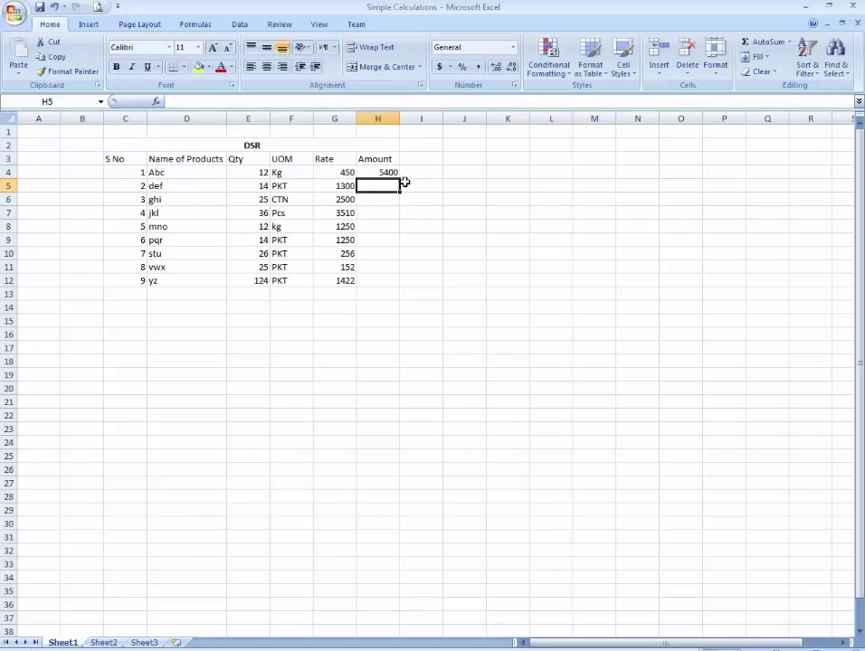
key(shift+Down)
key(shift+Down)
key(shift+Down)
key(shift+Down)
key(shift+Down)
key(shift+Down)
key(shift+Down)
key(shift+Down)
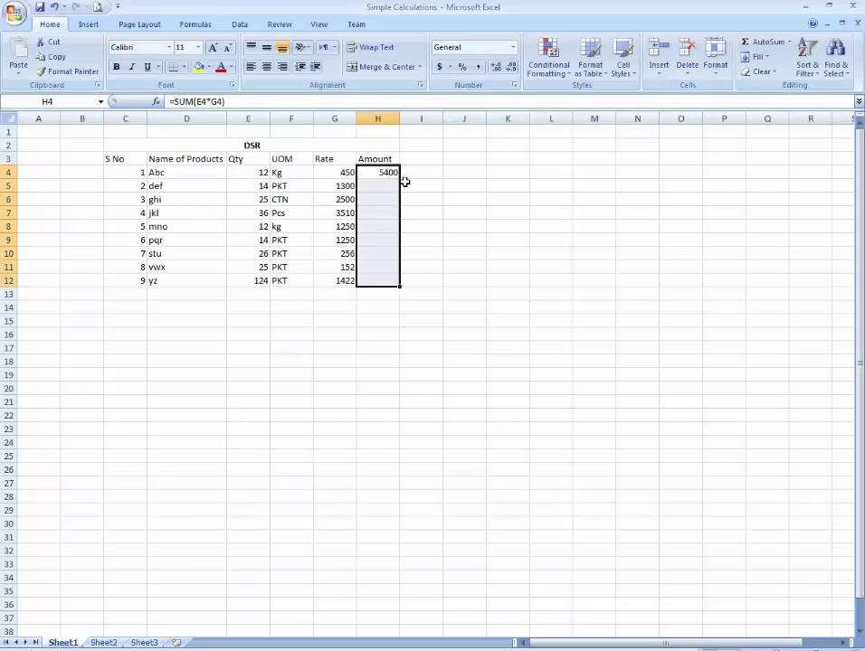
key(ctrl+d)
key(Down)
key(Up)
key(Down)
key(ctrl+z)
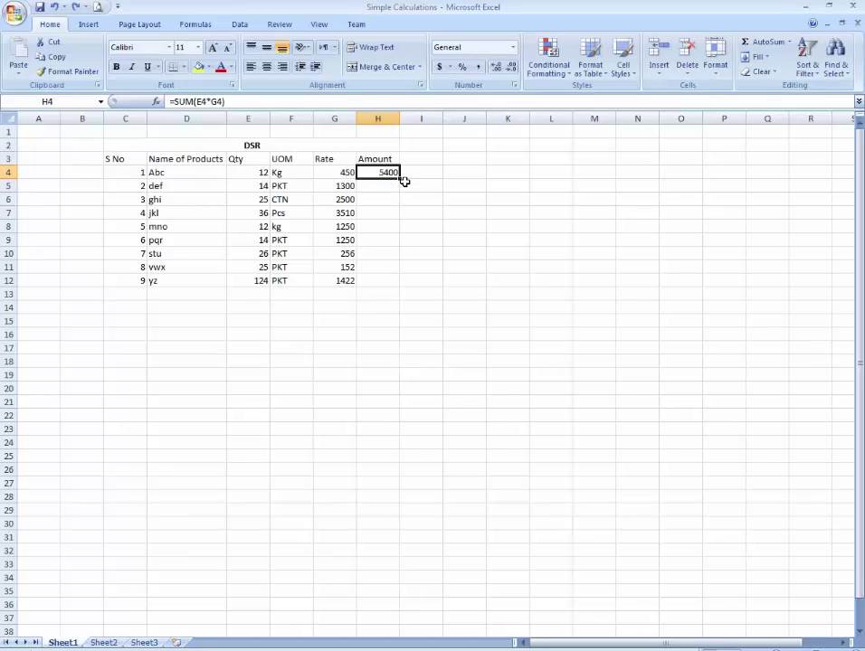
Copy the amount formula from cell H4 and paste it into cells H5 to H12.
key(ctrl+c)
key(Down)
key(shift+Down)
key(shift+Down)
key(shift+Down)
key(shift+Down)
key(shift+Down)
key(shift+Down)
key(shift+Down)
key(Return)
Examine the amount formulas row by row in cells H4 to H12.
key(Down)
key(Down)
key(Down)
key(Down)
key(Down)
key(Down)
key(Down)
key(Up)
key(Up)
key(Up)
key(Up)
key(Up)
key(Up)
key(Up)
key(Up)
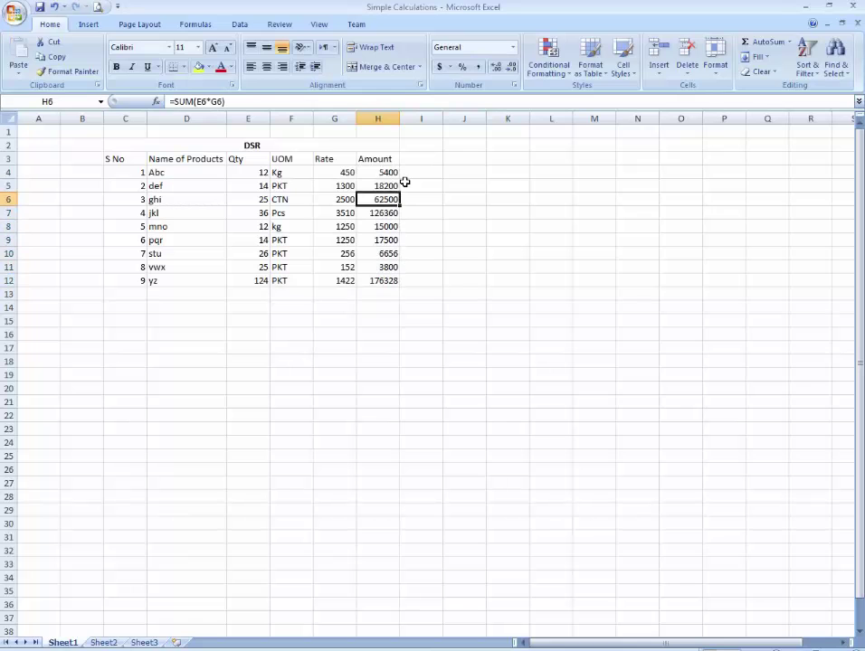
key(Down)
key(Up)
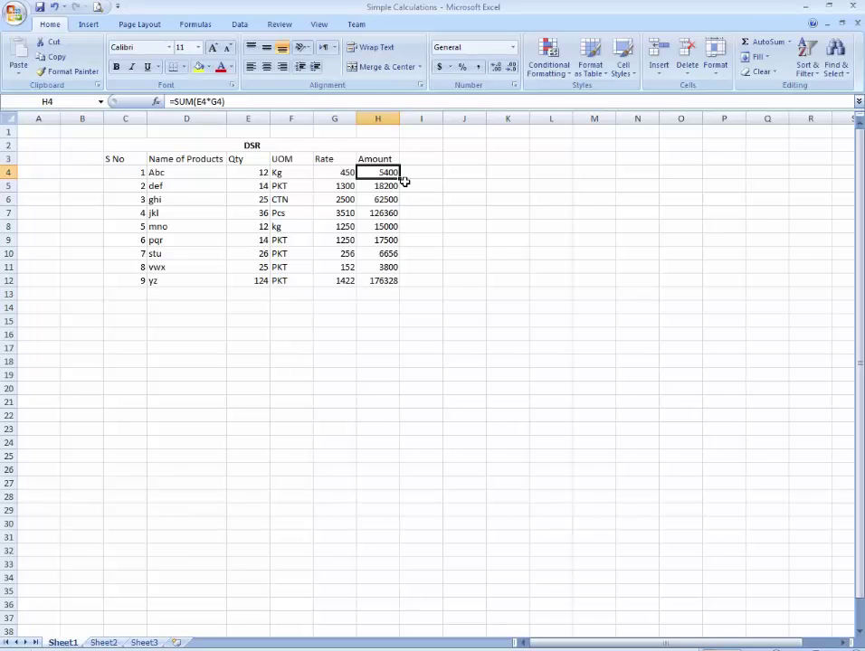
Apply the comma number style to the amounts in cells H4 to H12.
key(shift+Down)
key(shift+Down)
key(shift+Down)
key(shift+Down)
key(shift+Down)
key(shift+Down)
key(shift+Down)
key(shift+Down)
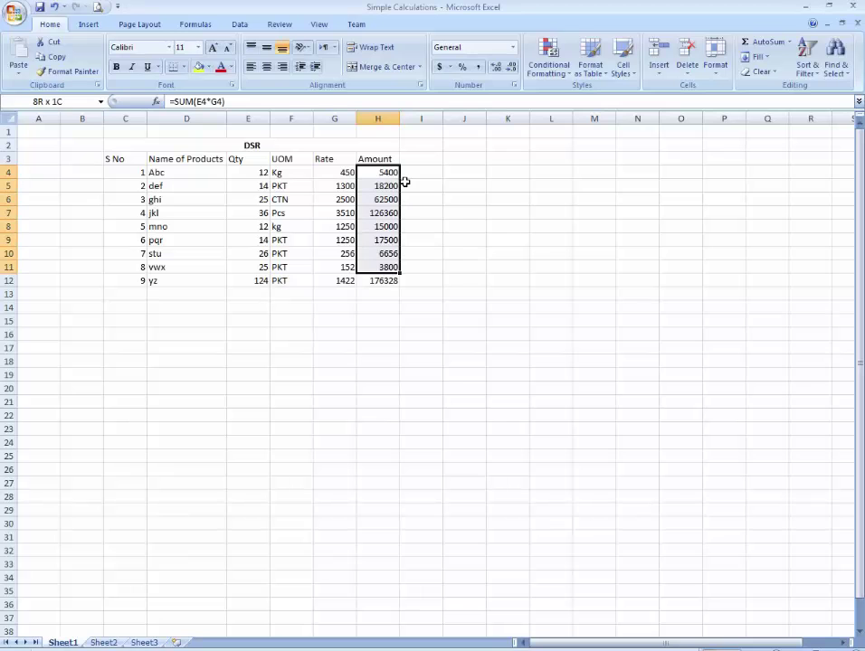
click(477, 67)
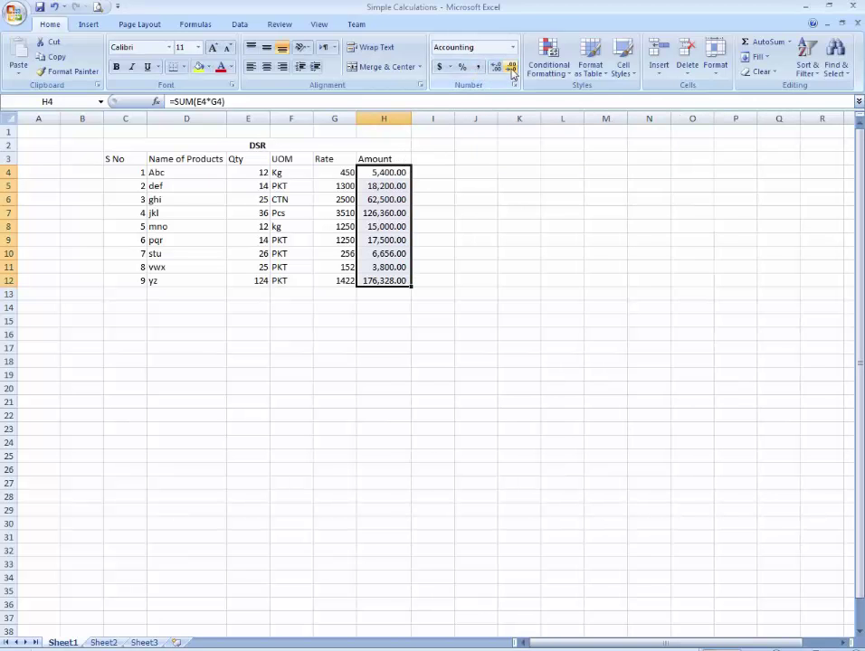
Remove the decimal places from the amounts in cells H4 to H12.
click(511, 70)
click(511, 70)
Enter the label Grand Total in cell G13 and fit column G's width to its contents.
key(Down)
key(Down)
key(Down)
key(Down)
key(Down)
key(Down)
key(Down)
key(Down)
key(Down)
key(Left)
key(Left)
key(Right)
text(Gra)
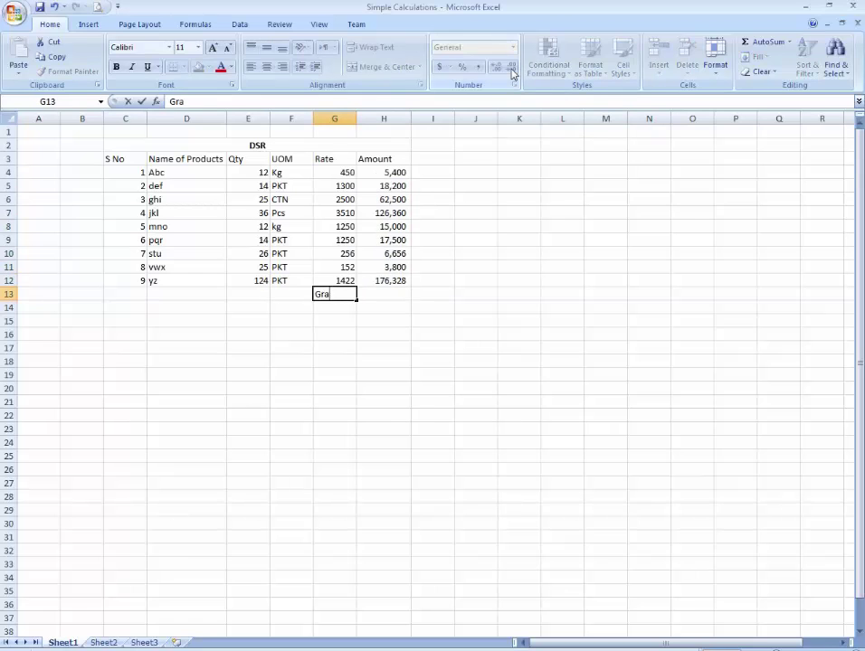
text(nd Total)
key(Tab)
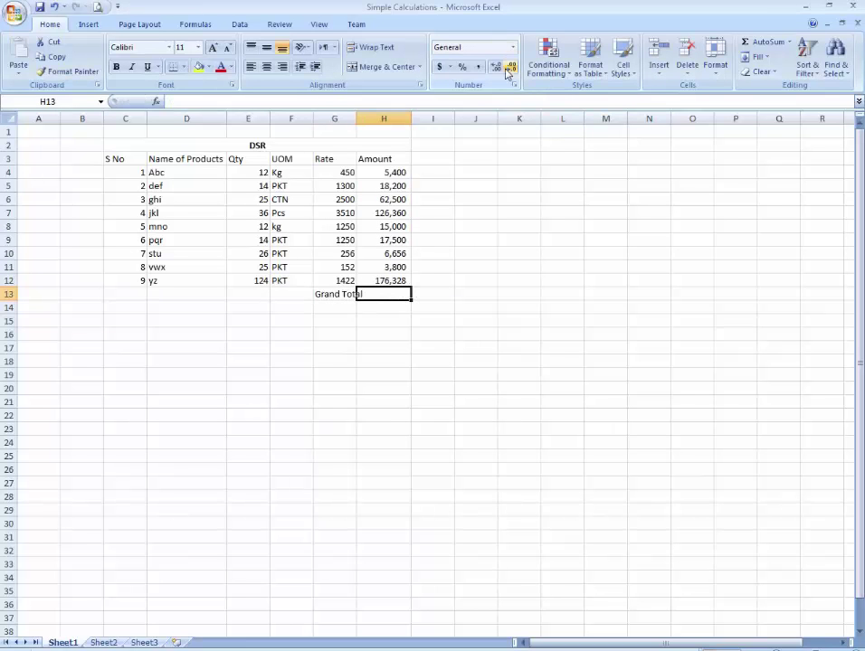
double_click(355, 117)
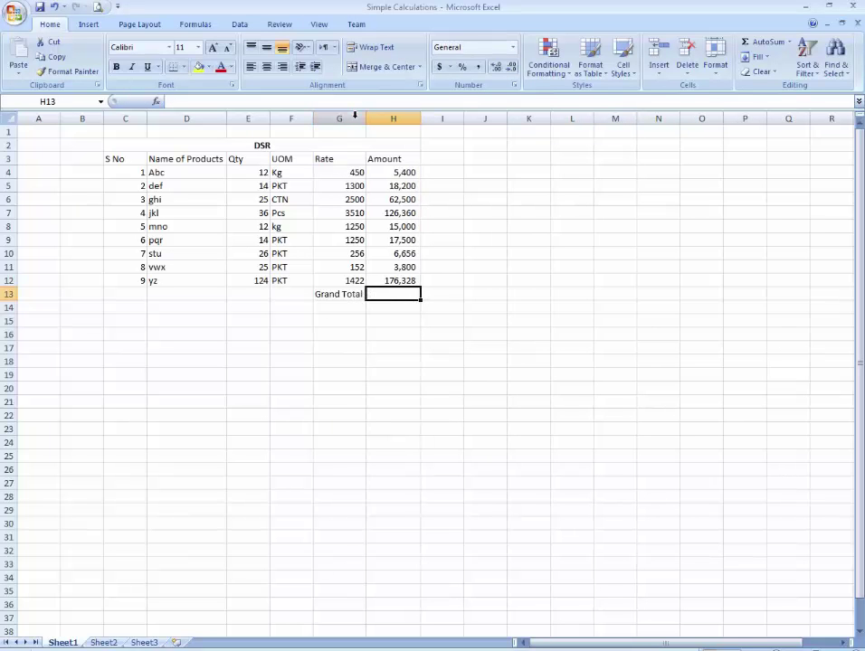
Enter the formula =SUM(H4:H12) in cell H13 to add up the amounts.
text(=)
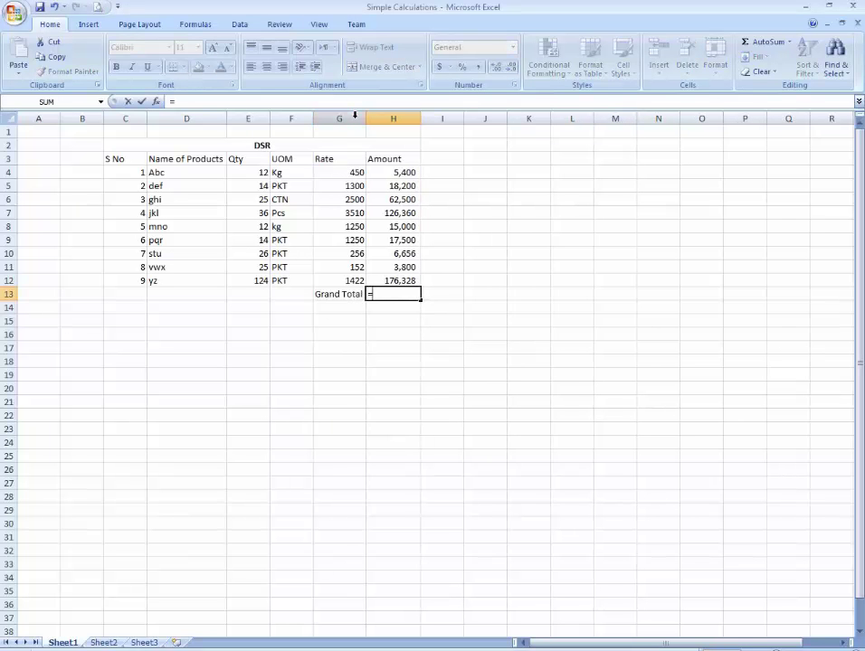
text(sum)
key(Tab)
key(Up)
key(Up)
key(Up)
key(Up)
key(Up)
key(Up)
key(Up)
key(Up)
key(Up)
key(shift+Down)
key(shift+Down)
key(shift+Down)
key(shift+Down)
key(shift+Down)
key(shift+Down)
key(shift+Down)
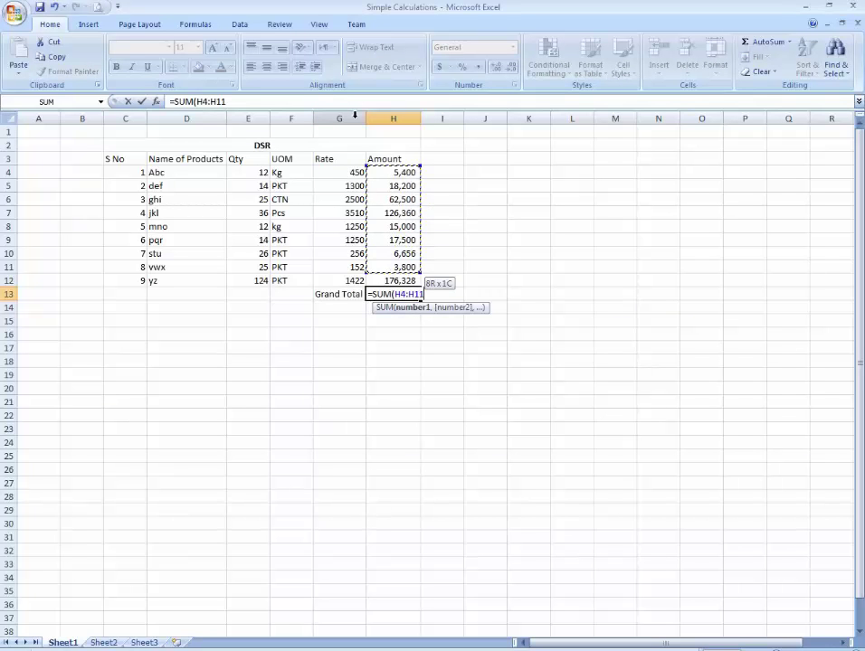
key(shift+Down)
key(Return)
Make the grand total in cell H13 bold and add a border line between it and the amount in H12.
key(Up)
key(ctrl+b)
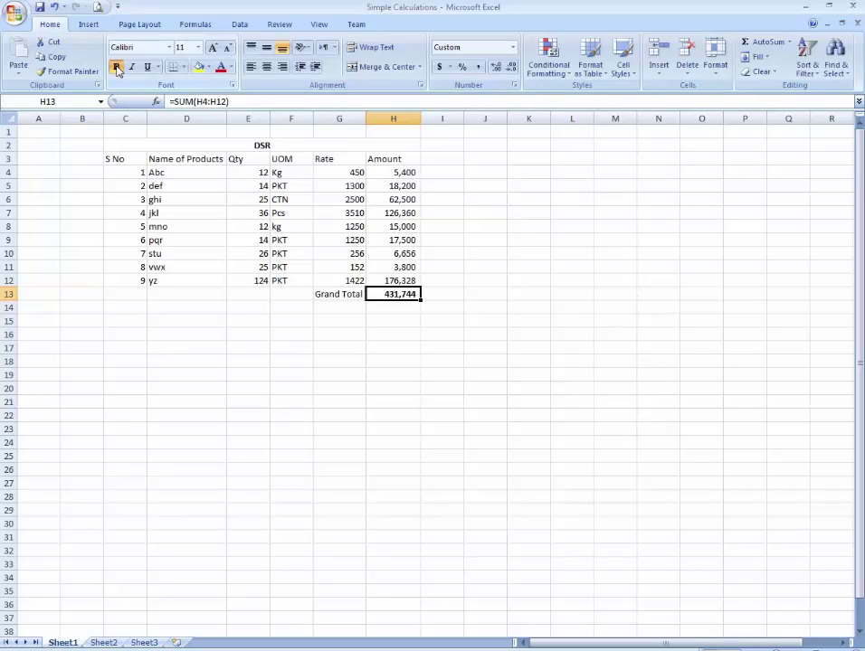
key(Up)
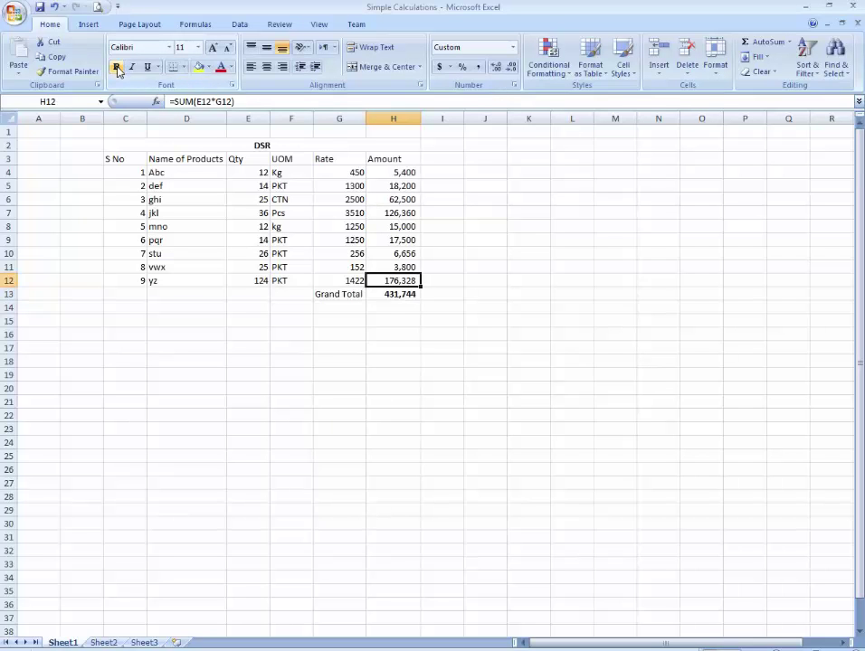
key(Up)
key(Down)
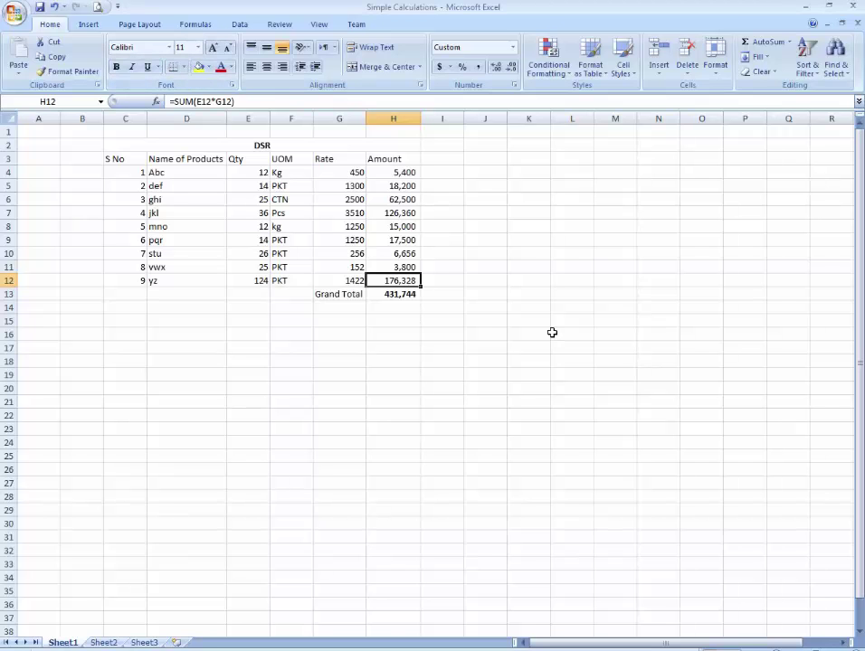
key(Down)
key(Down)
key(Up)
key(Up)
key(Up)
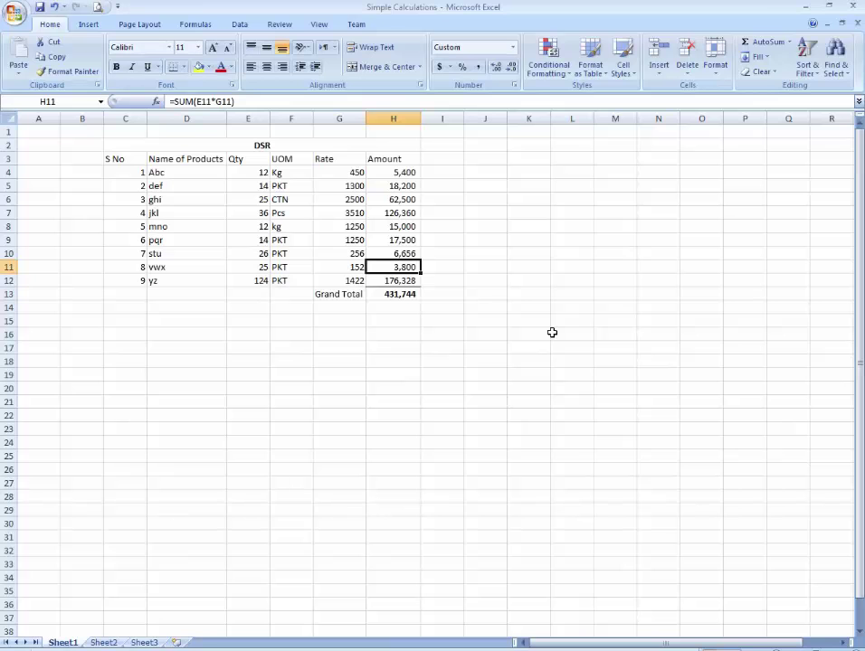
click(405, 172)
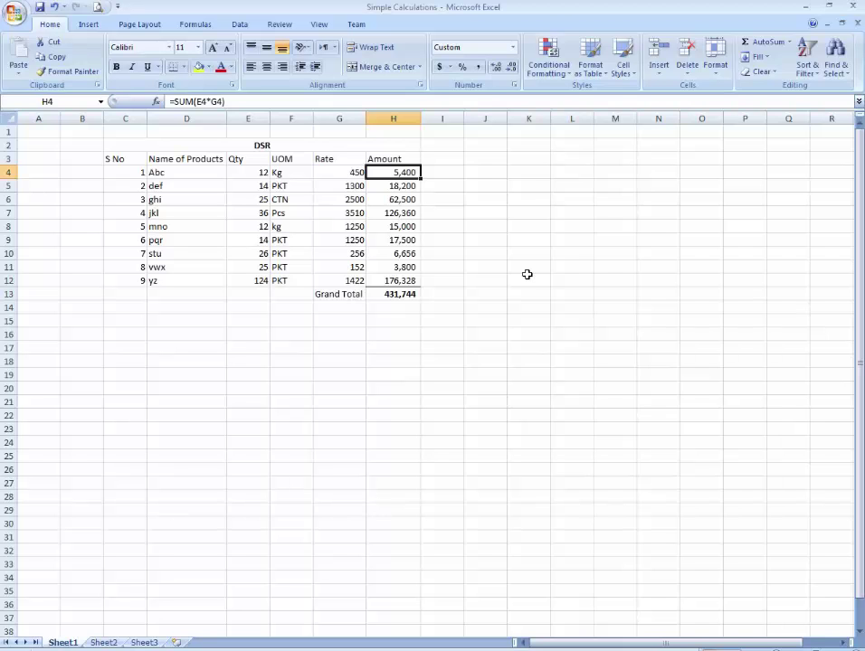
key(Left)
key(Right)
key(Right)
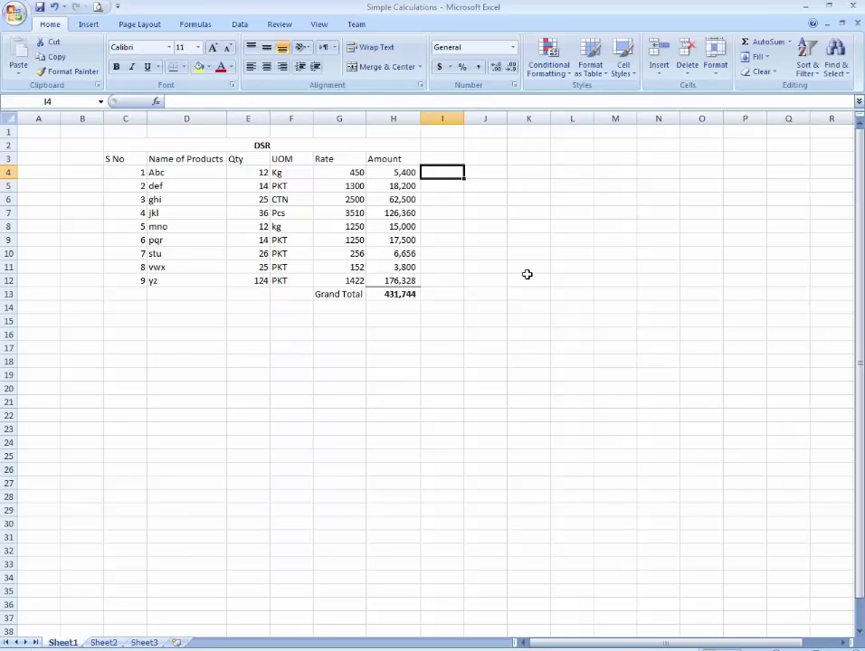
key(Left)
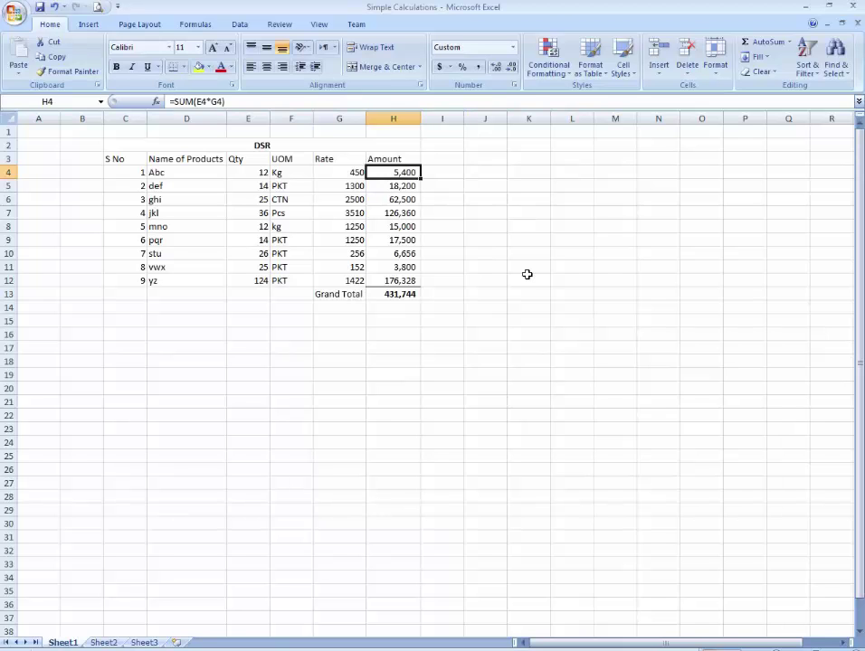
key(Right)
key(Left)
key(Left)
key(Right)
key(Right)
Add the column heading AVG in cell I3, beside the Amount heading.
key(Up)
key(Left)
key(Right)
text(AVR)
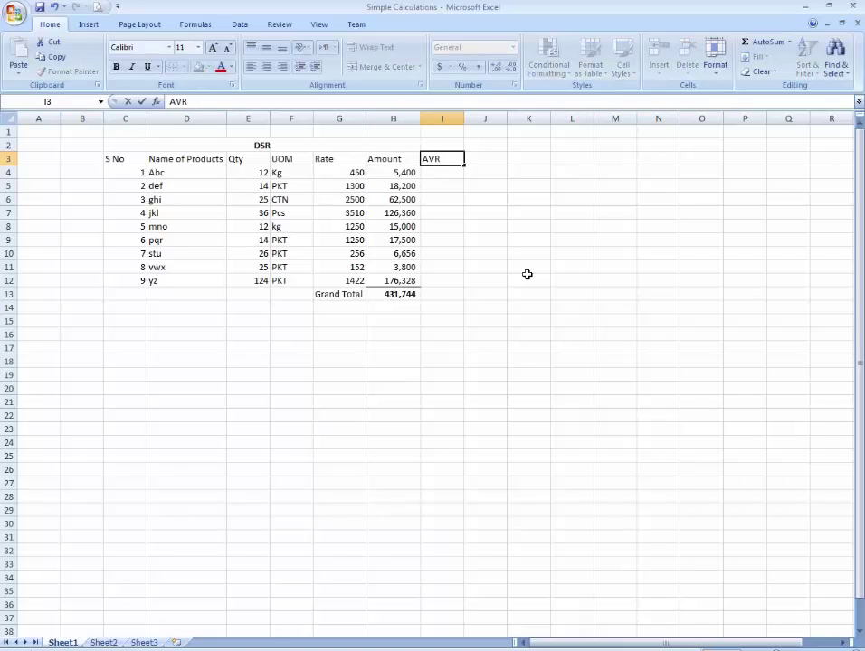
key(BackSpace)
text(G)
key(Return)
key(Left)
key(Left)
key(Right)
key(Right)
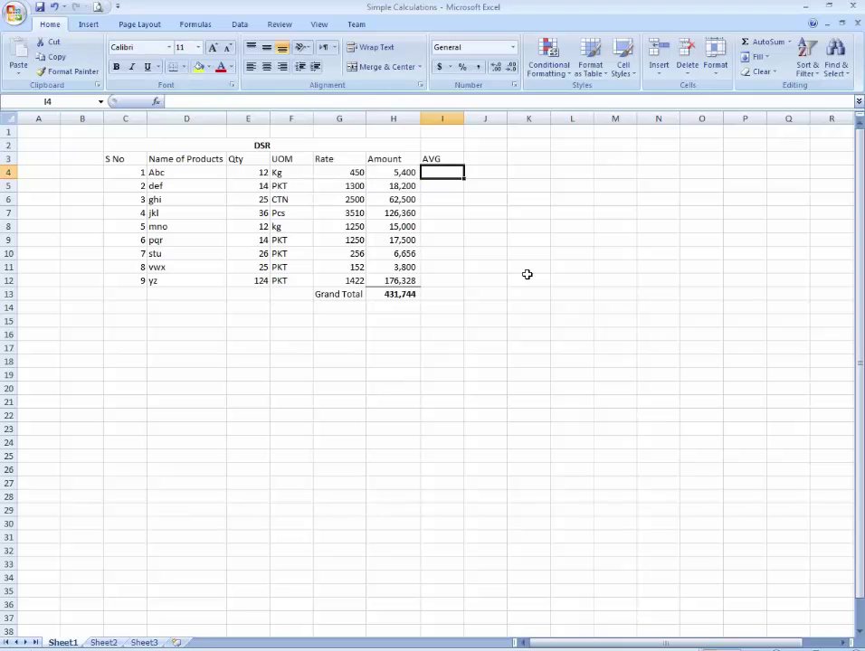
key(Left)
key(Right)
key(Left)
key(Left)
key(Left)
key(Right)
key(Right)
key(Right)
key(Left)
key(Right)
Enter the formula =AVERAGE(E4:E12) in cell I4 to average the quantities.
text(=a)
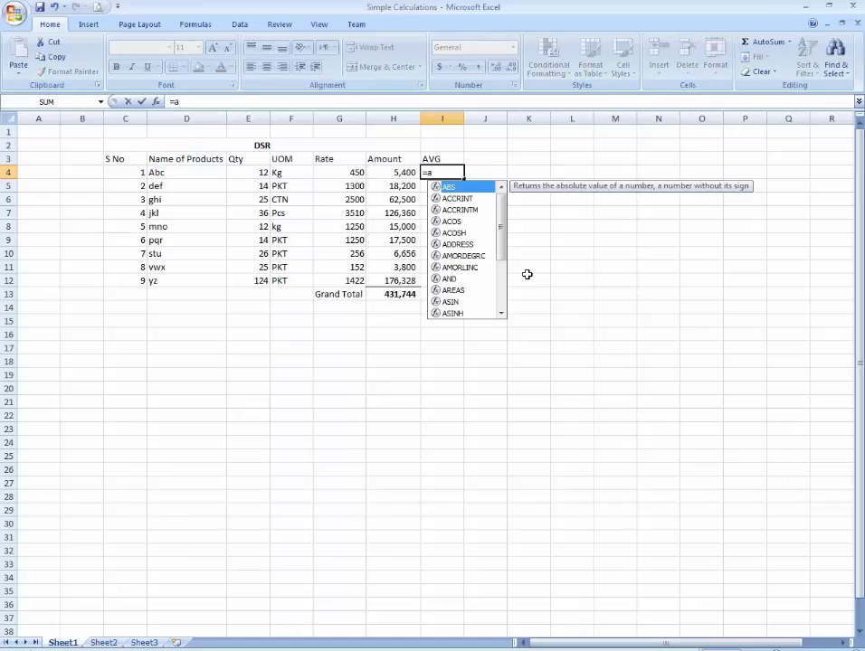
text(ve)
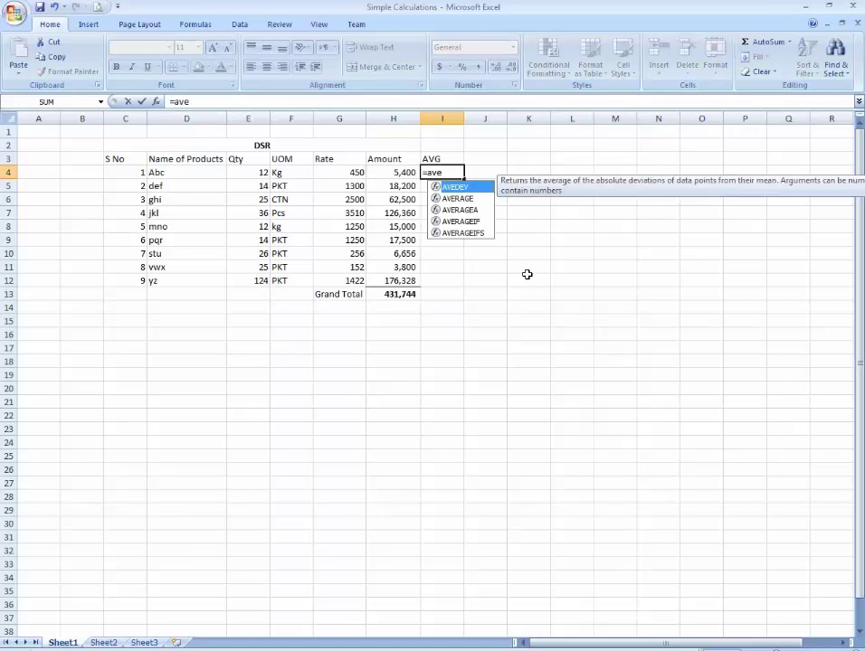
text(e)
key(BackSpace)
key(BackSpace)
key(BackSpace)
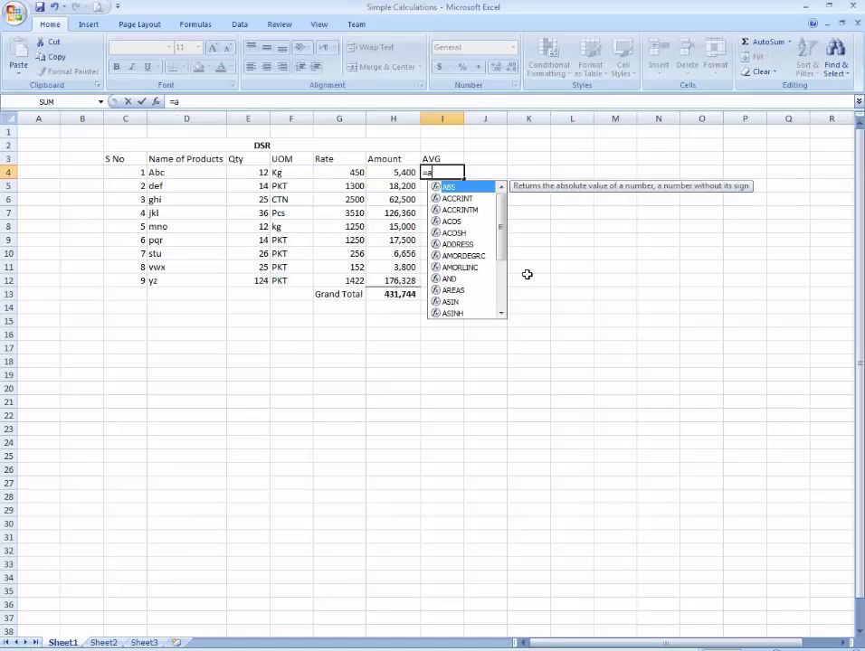
text(vera)
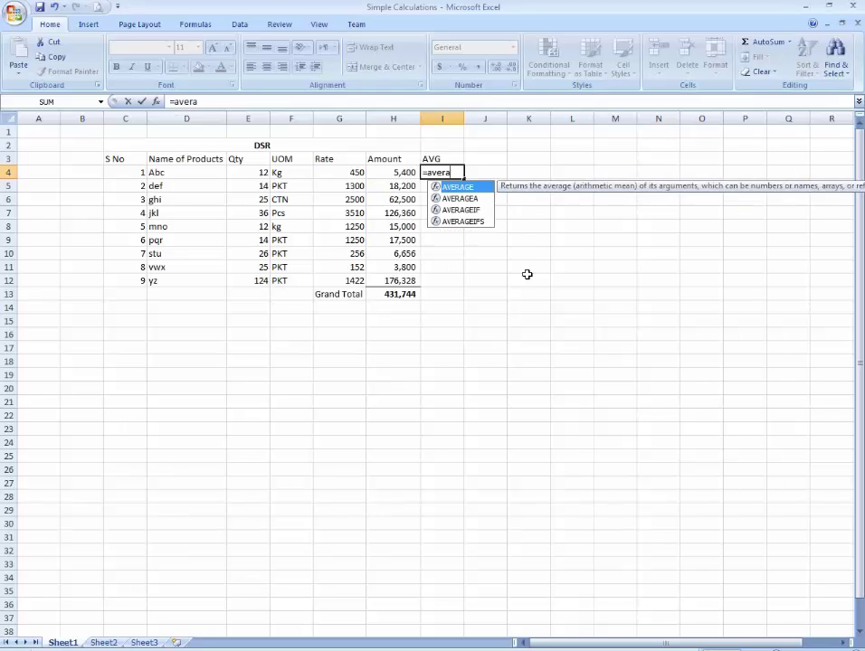
key(Tab)
key(Left)
key(Left)
key(Left)
key(Left)
key(shift+Down)
key(shift+Down)
key(shift+Down)
key(shift+Down)
key(shift+Down)
key(shift+Down)
key(shift+Down)
key(shift+Down)
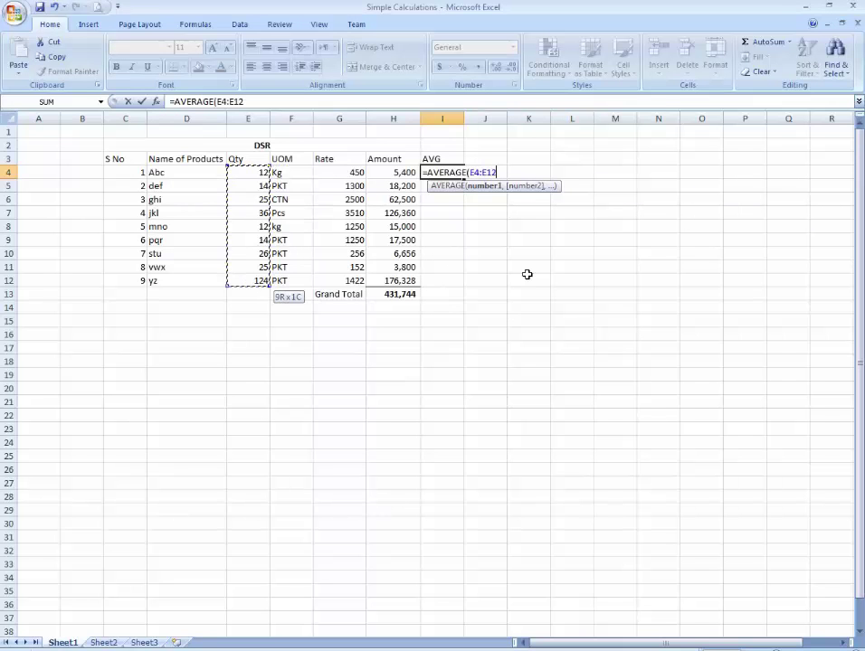
key(Return)
Delete the average formula from cell I4 under the AVG heading.
key(Up)
key(shift+Down)
key(shift+Down)
key(shift+Down)
key(shift+Down)
key(shift+Down)
key(shift+Down)
key(shift+Down)
key(shift+Down)
key(Down)
key(Up)
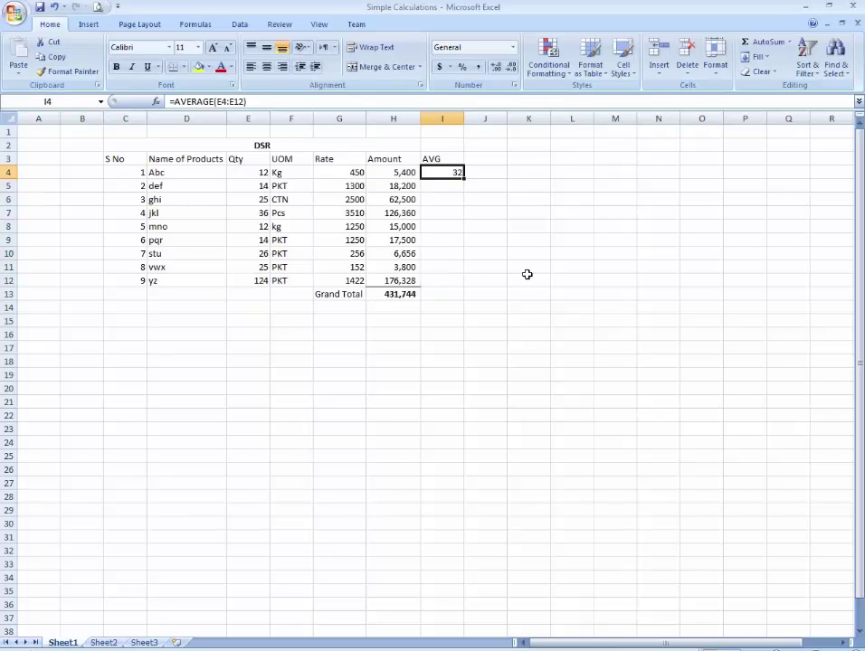
key(Up)
key(Down)
key(Delete)
key(Up)
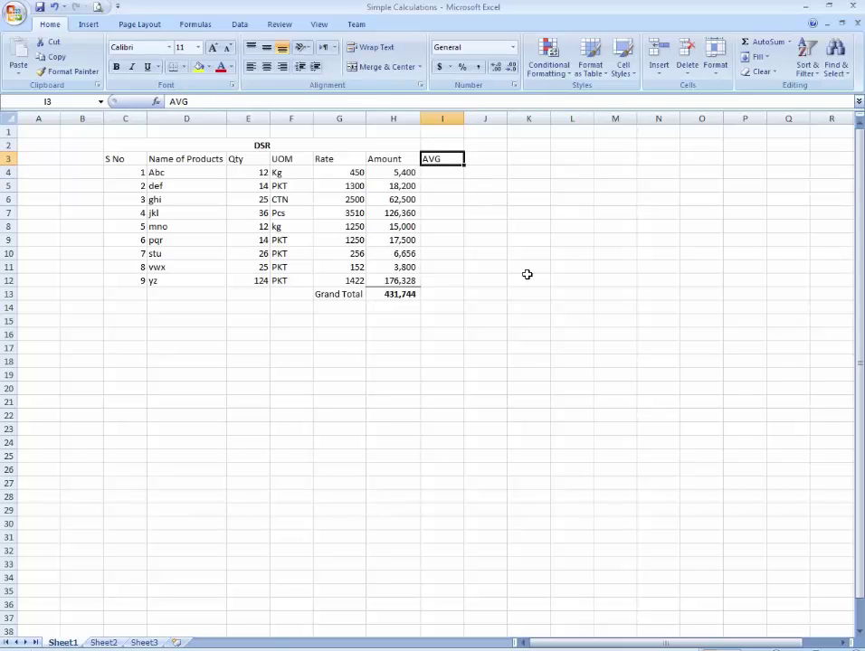
Move the AVG label from cell I3 to cell G14, directly below the Grand Total label.
key(ctrl+c)
key(Down)
key(Down)
key(Down)
key(Down)
key(Down)
key(Down)
key(Down)
key(Down)
key(Down)
key(Down)
key(Down)
key(Down)
key(Down)
key(Up)
key(Up)
key(Left)
key(Left)
key(ctrl+v)
key(Down)
key(Up)
Enter the formula =AVERAGE(H4:H12) in cell H14 to average the product amounts.
key(Right)
text(=aver)
key(Tab)
key(Up)
key(Up)
key(Up)
key(Up)
key(Up)
key(Up)
key(Up)
key(Up)
key(Up)
key(Up)
key(shift+Down)
key(shift+Down)
key(shift+Down)
key(shift+Down)
key(shift+Down)
key(shift+Down)
key(shift+Down)
key(shift+Down)
key(Return)
key(Up)
key(Left)
key(Left)
key(Right)
key(Right)
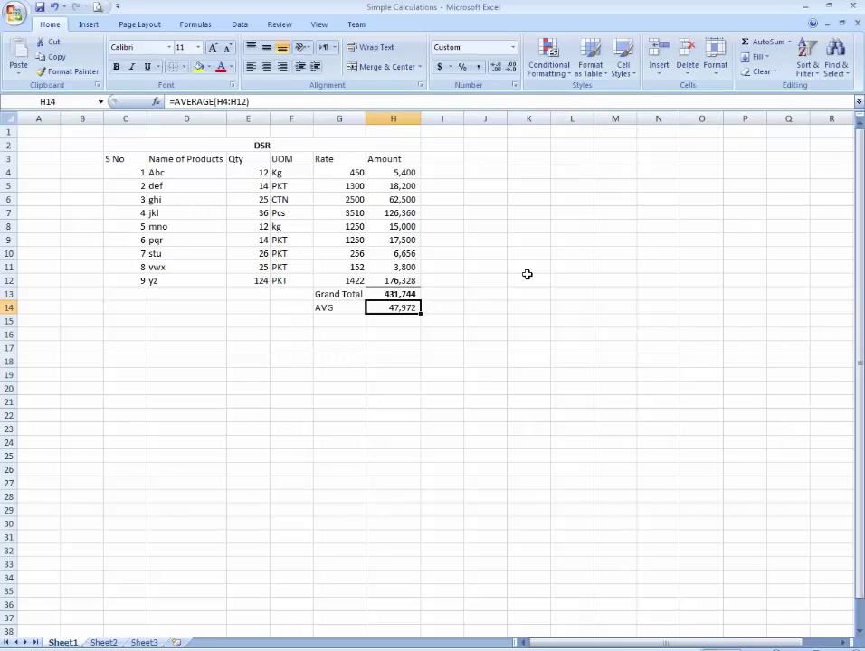
key(Left)
key(Right)
key(Left)
key(Right)
key(Right)
key(Left)
key(Right)
key(Up)
key(Up)
key(Up)
key(Up)
key(Up)
key(Up)
key(Up)
key(Up)
key(Up)
key(Up)
key(Up)
key(Up)
key(Down)
key(Left)
key(Up)
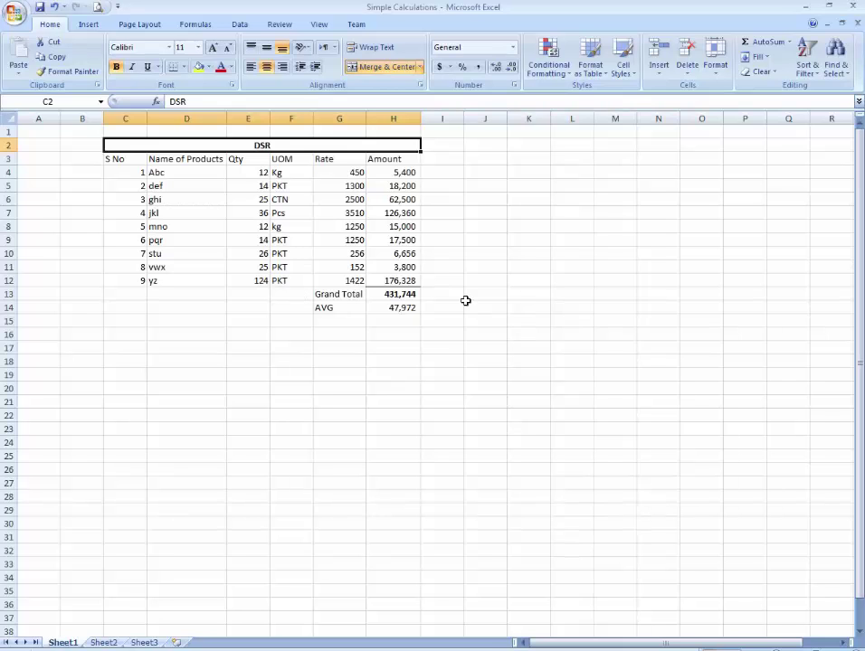
click(398, 226)
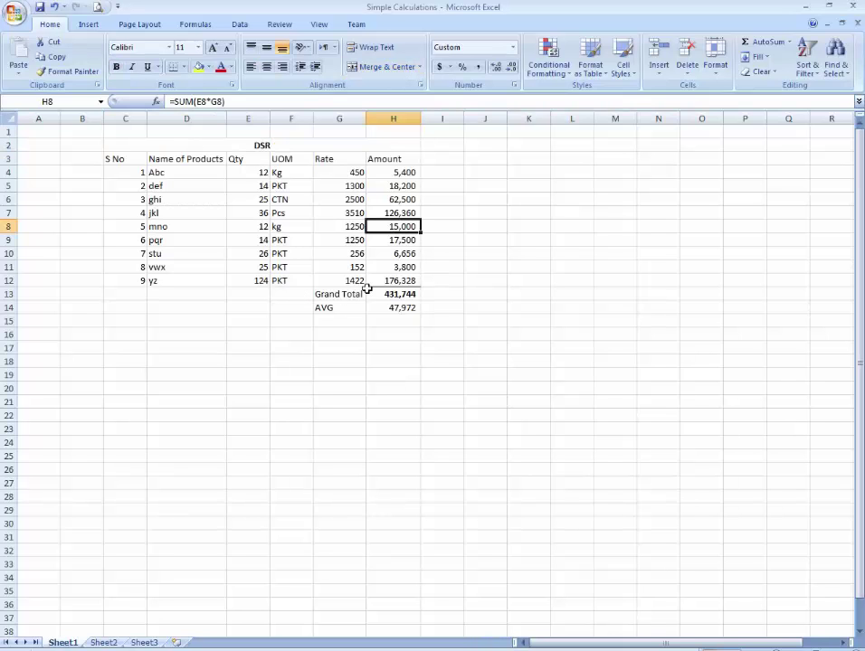